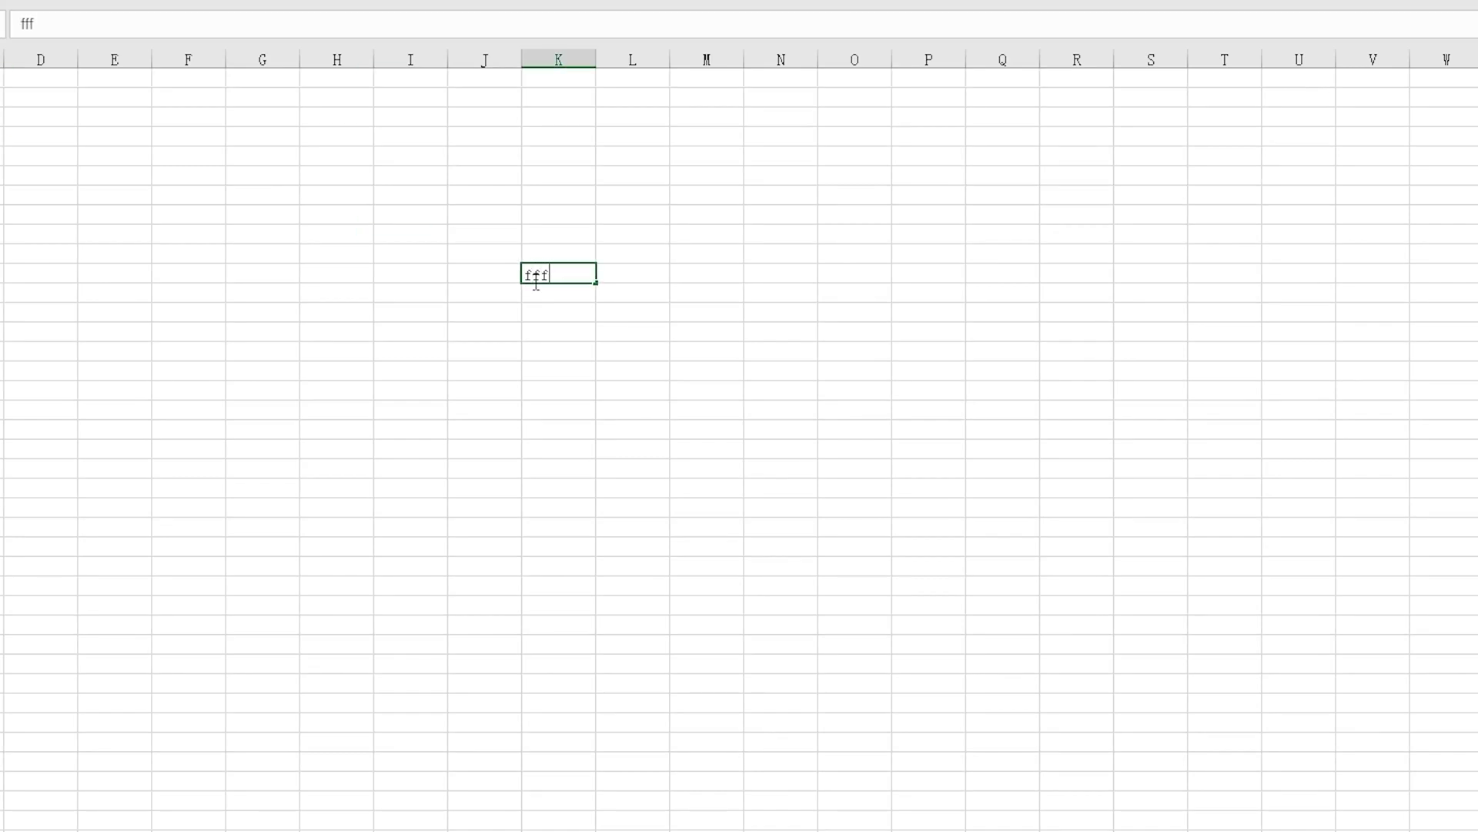
{"action": "type", "text": "ffffffffffffffffffffffffffffffffffffff"}
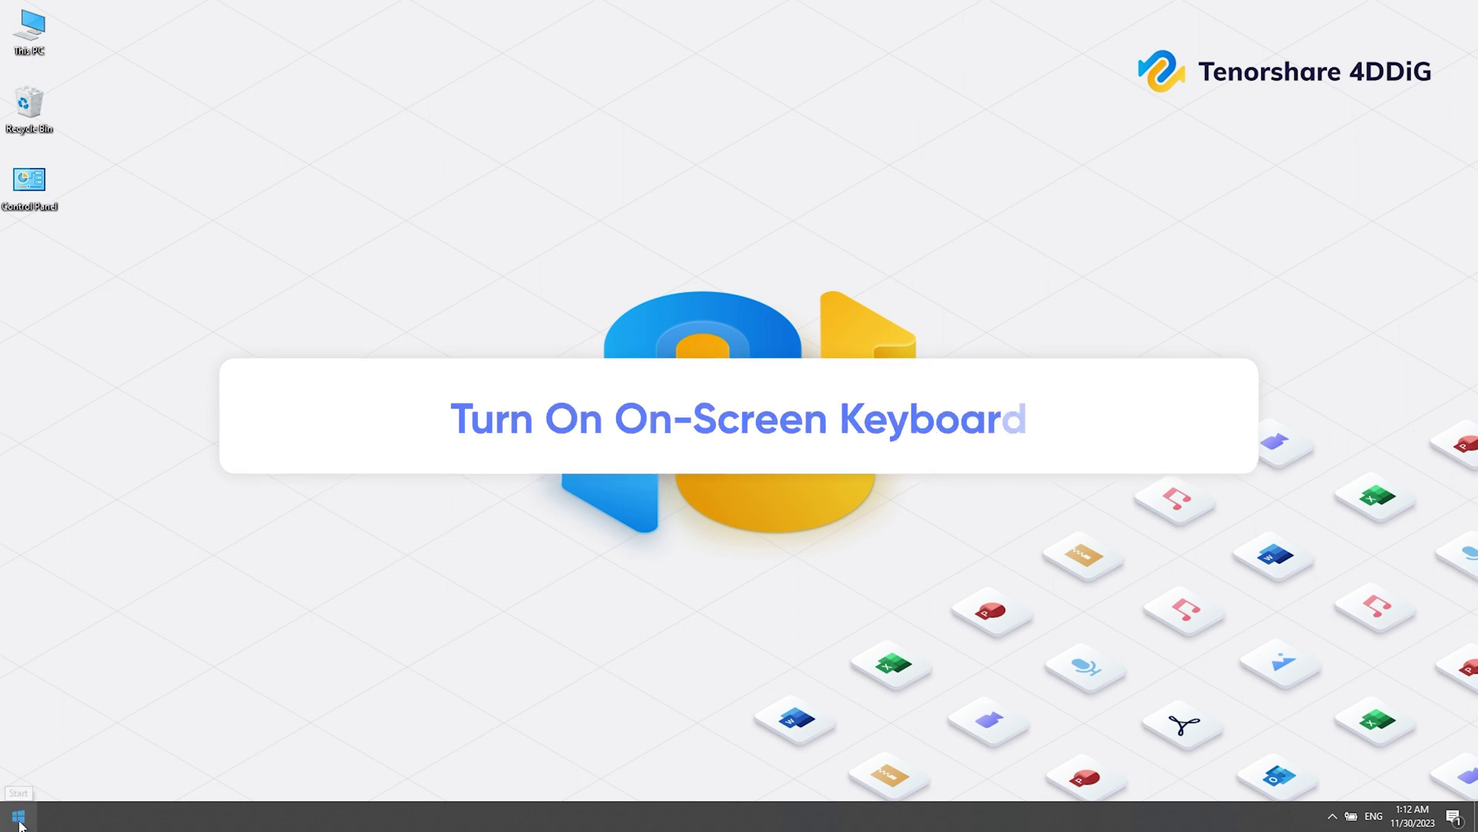
Step: Reach Settings > Ease of Access > Keyboard where the On-Screen Keyboard toggle lives
{"action": "right_click", "coordinate": [20, 823]}
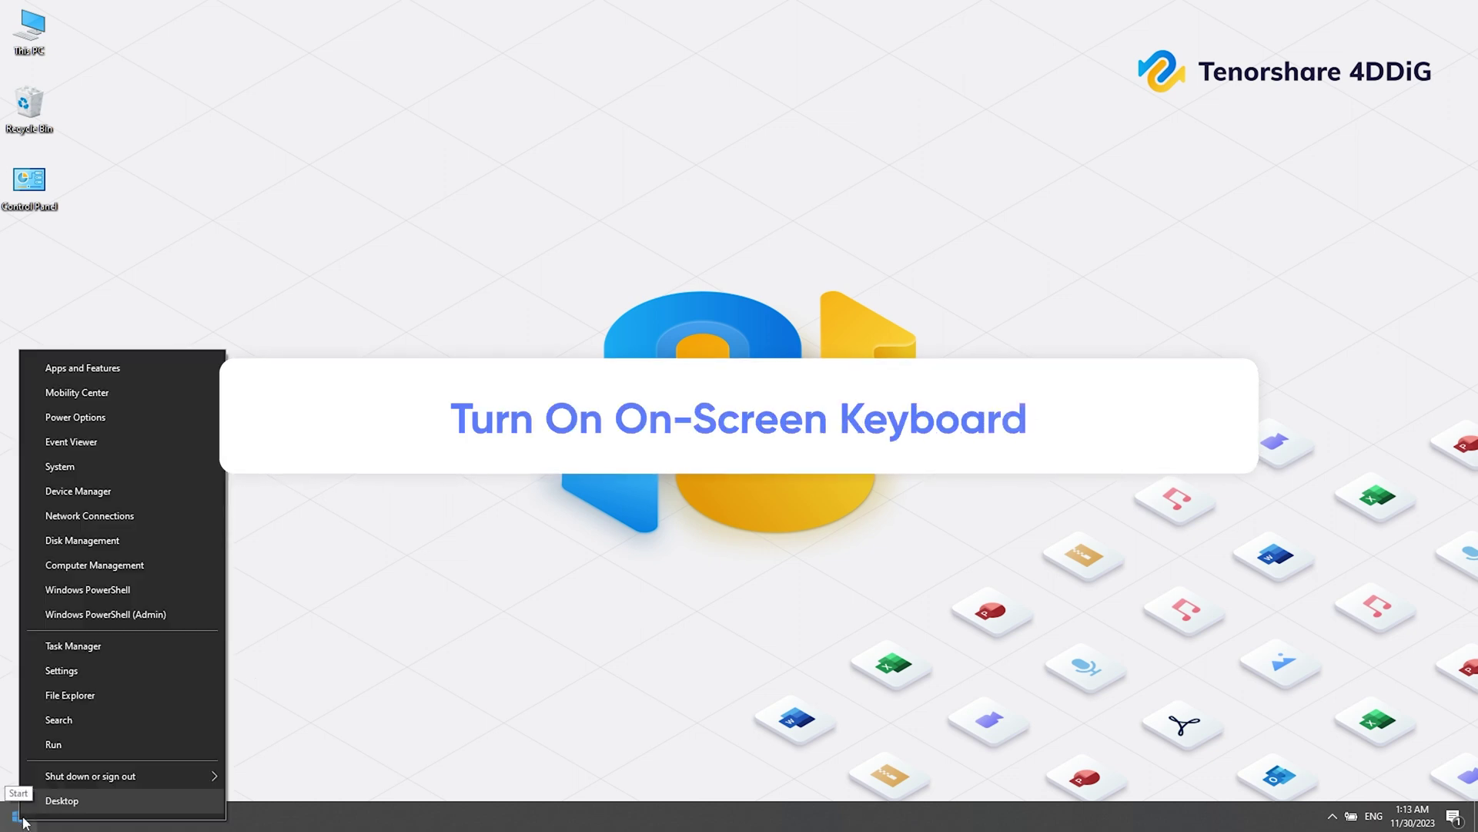
{"action": "left_click", "coordinate": [62, 670]}
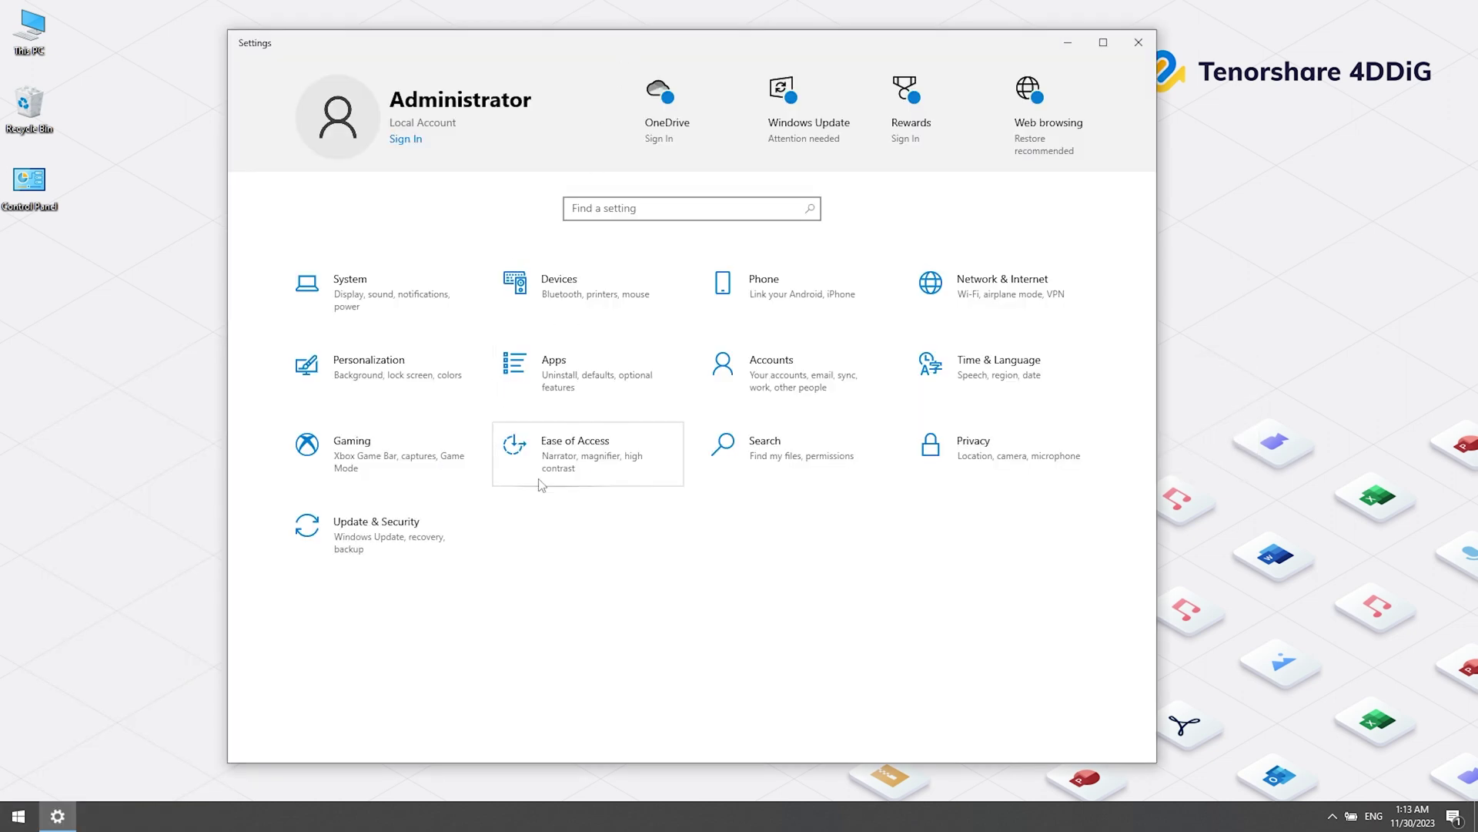
{"action": "left_click", "coordinate": [600, 490]}
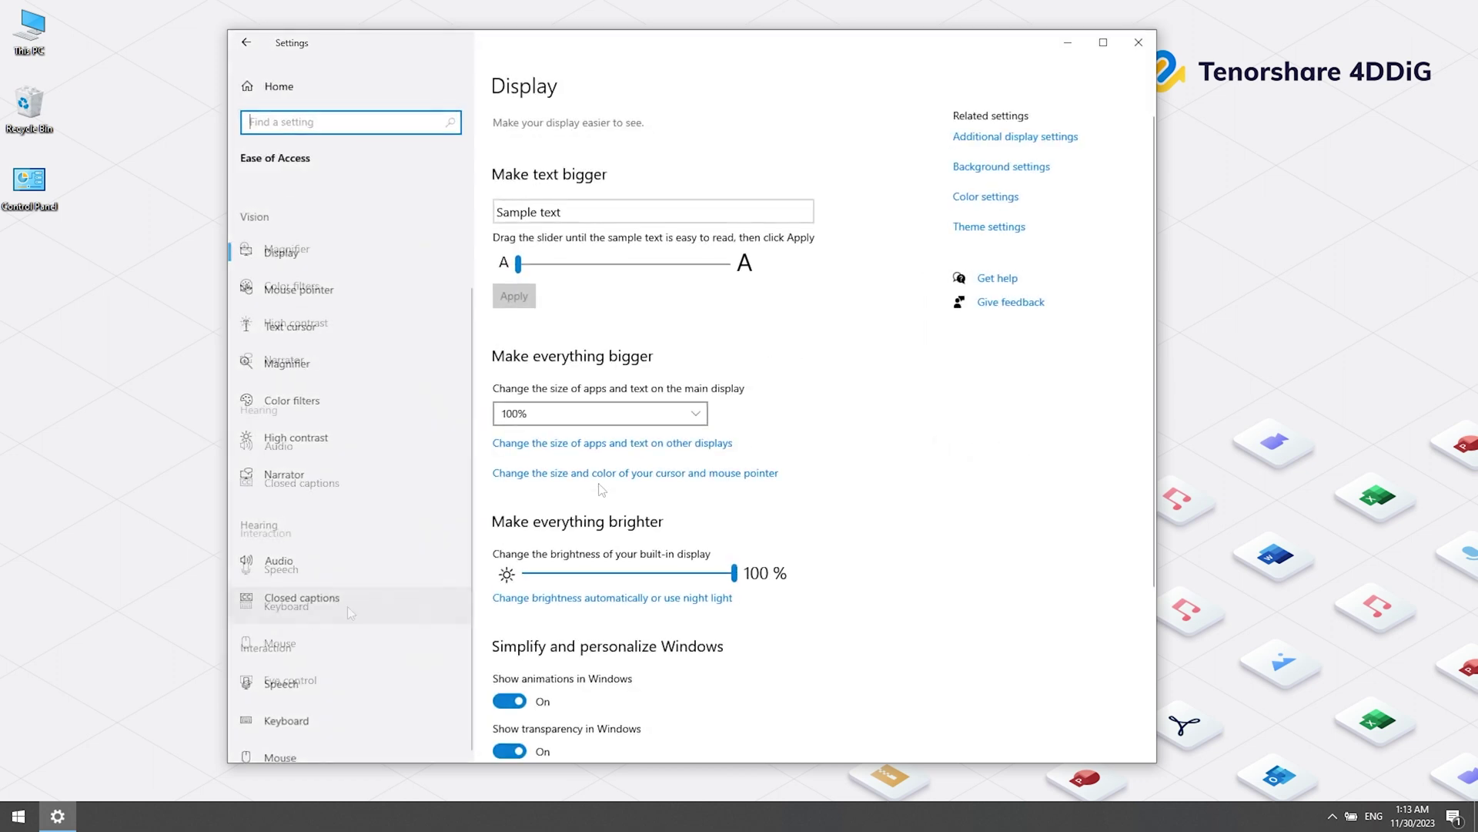
{"action": "left_click", "coordinate": [344, 615]}
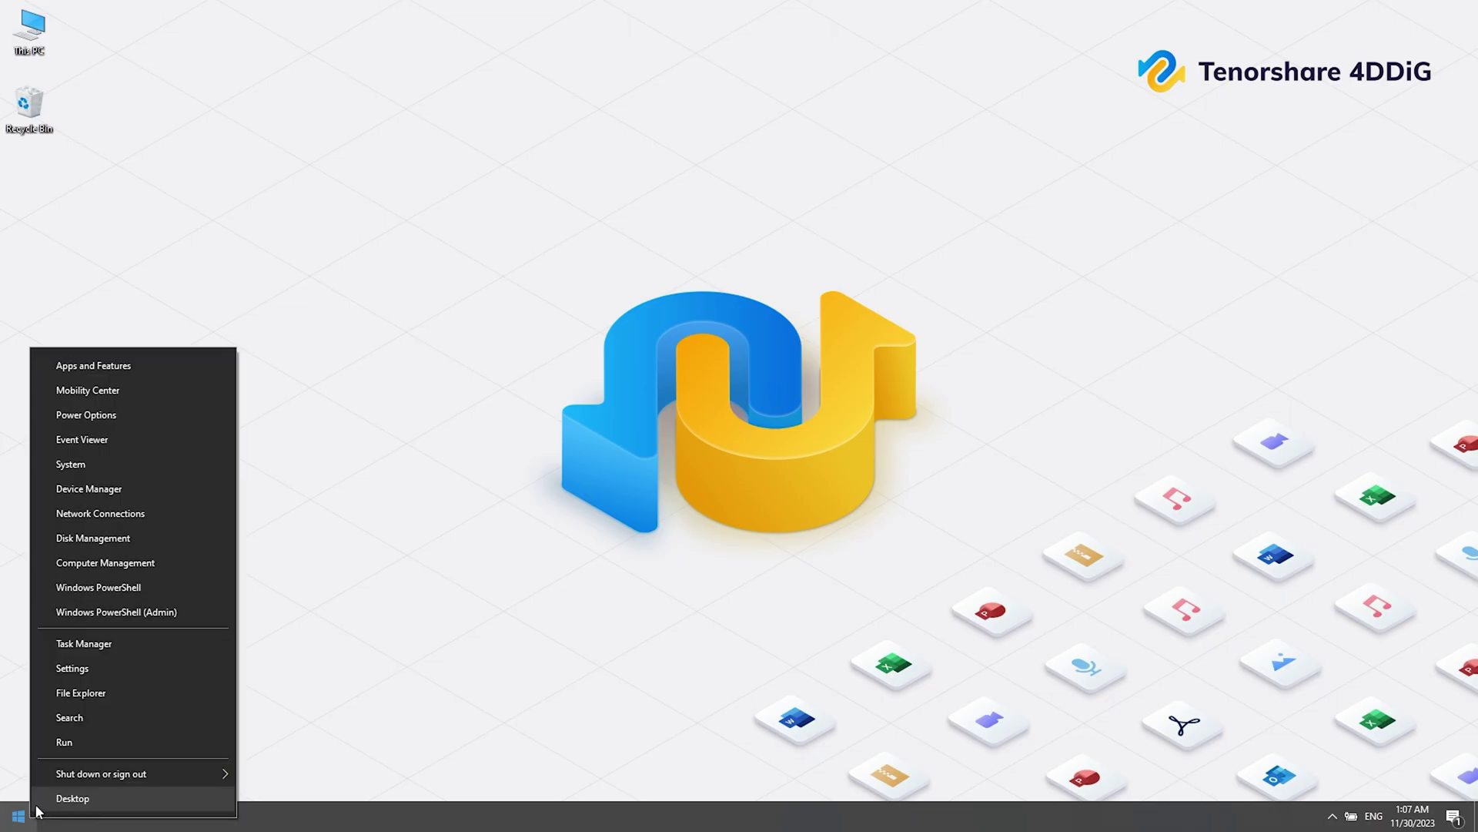
Step: In Device Manager under Keyboards, uninstall both HID Keyboard Device drivers
{"action": "left_click", "coordinate": [100, 488]}
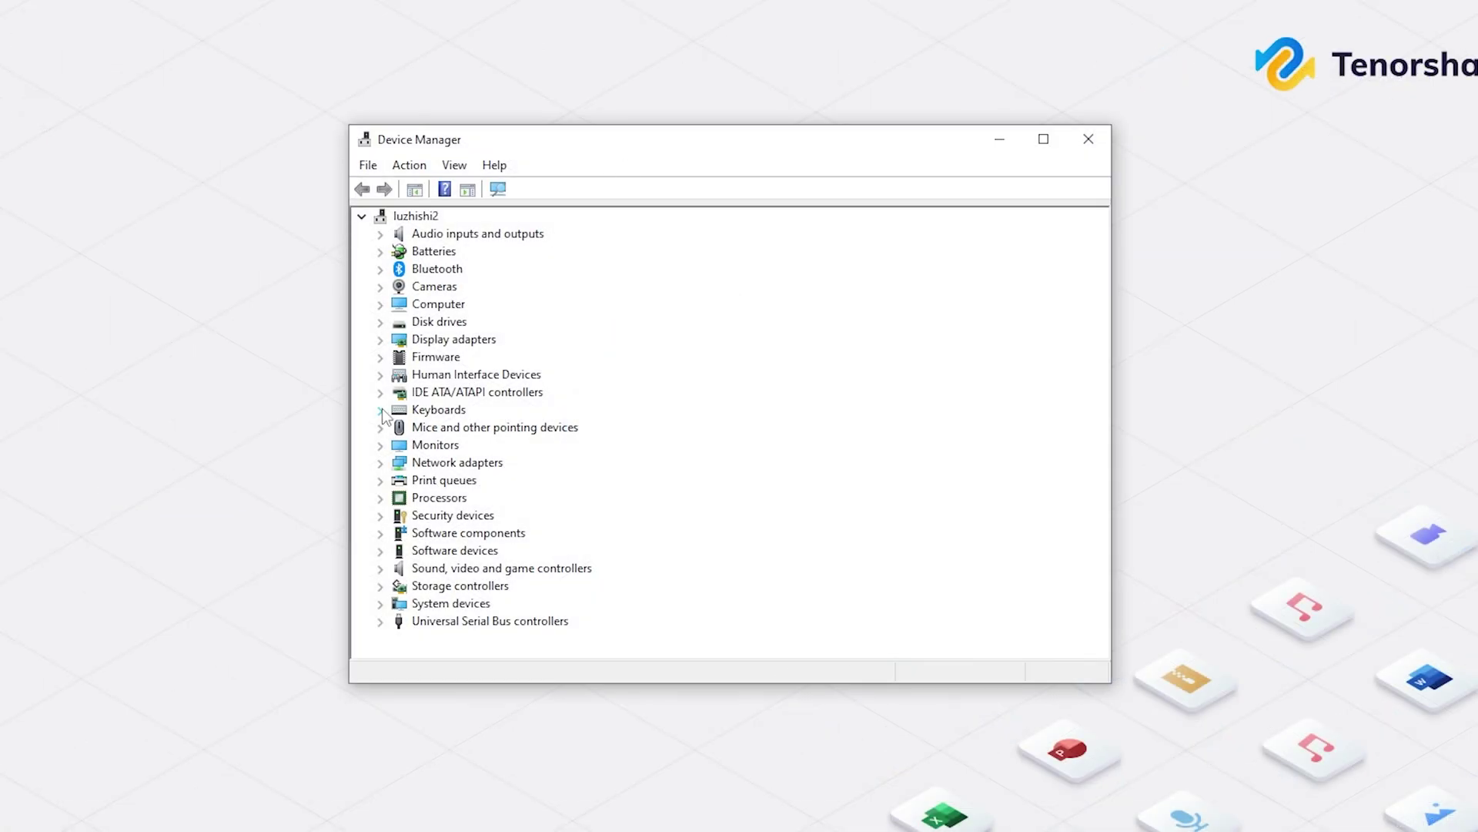
{"action": "left_click", "coordinate": [381, 410]}
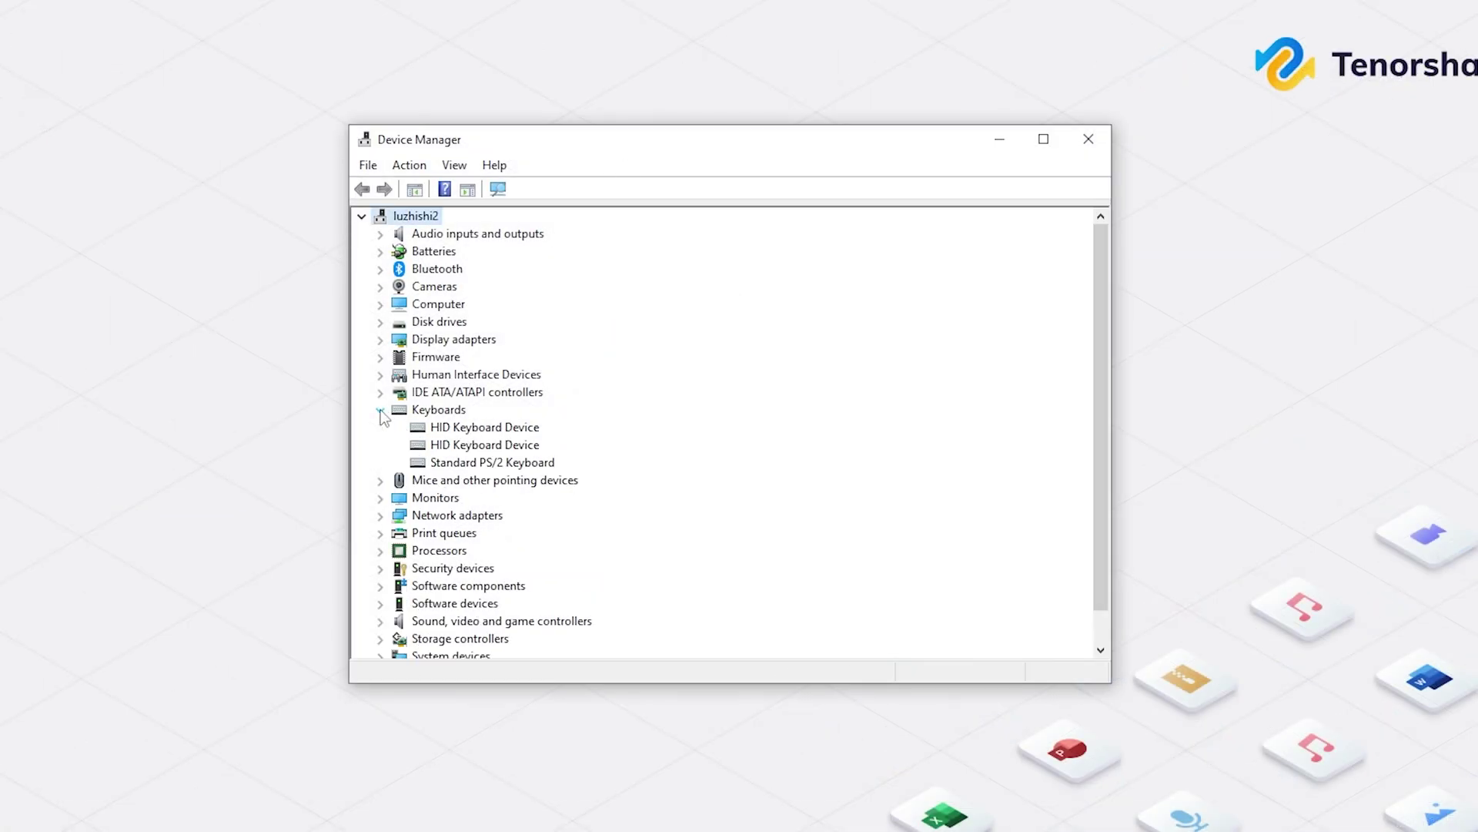
{"action": "right_click", "coordinate": [466, 427]}
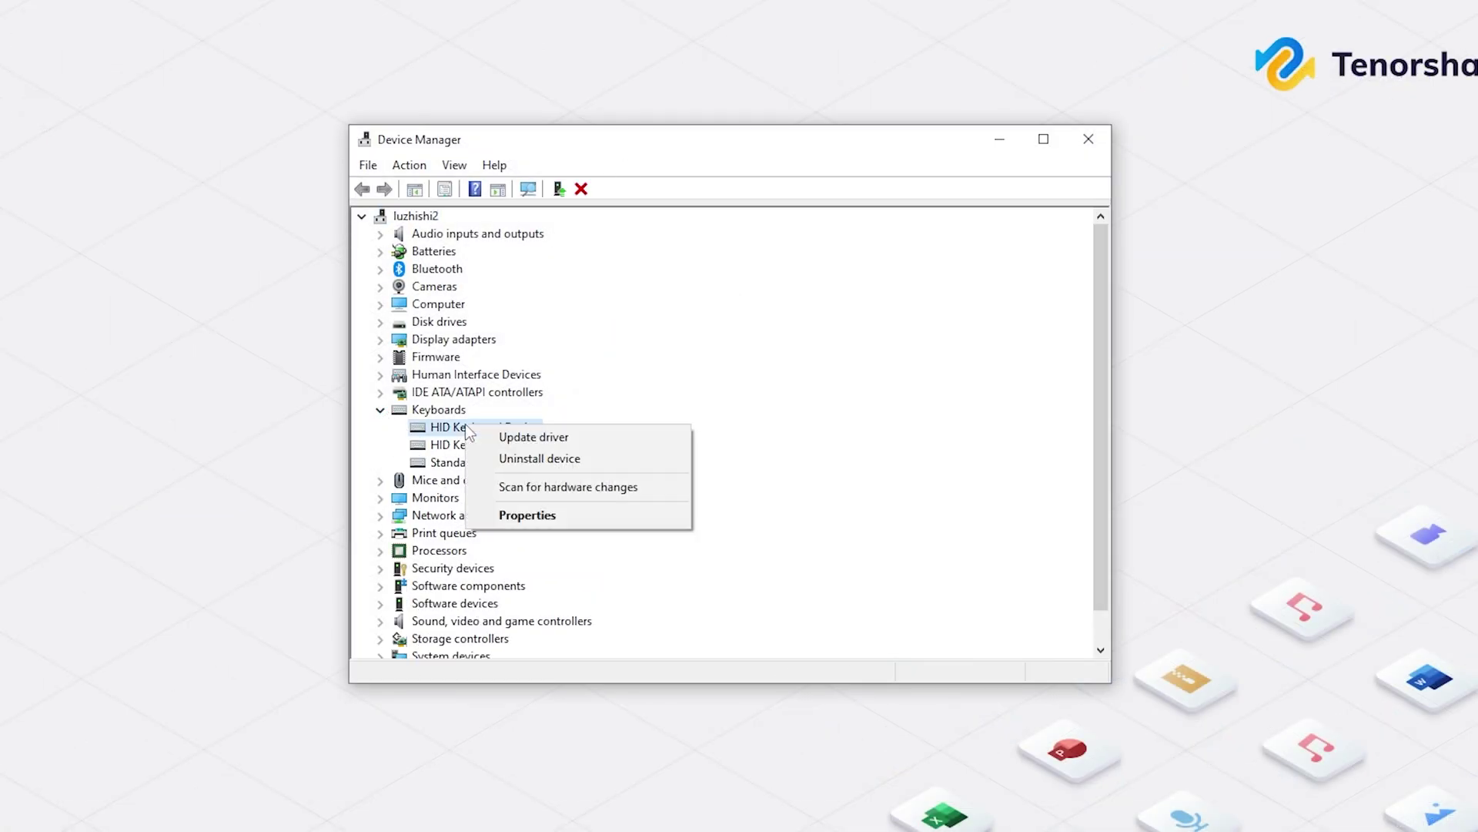
{"action": "left_click", "coordinate": [525, 457]}
{"action": "left_click", "coordinate": [781, 568]}
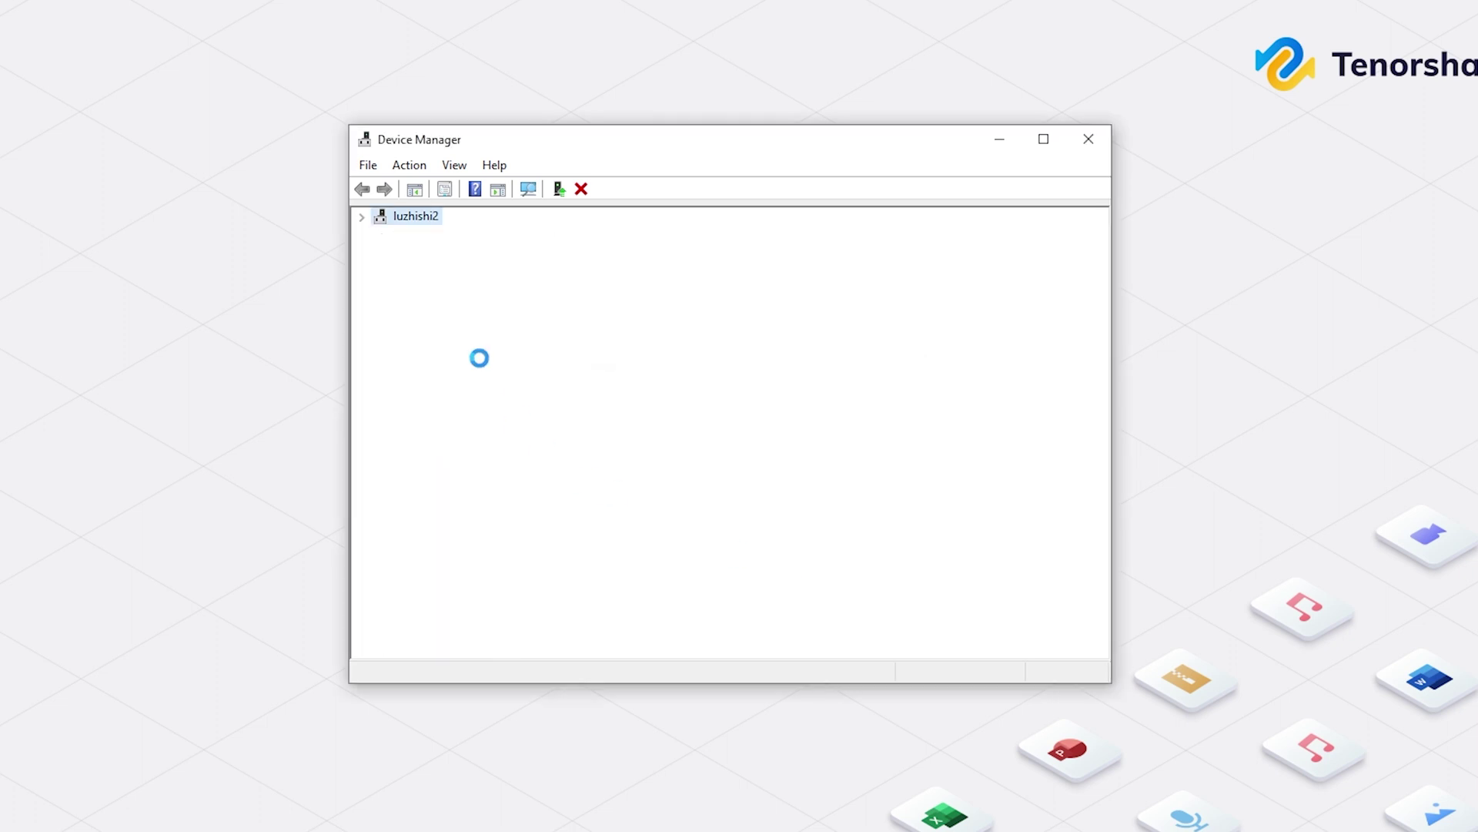
{"action": "right_click", "coordinate": [494, 436]}
{"action": "left_click", "coordinate": [531, 466]}
{"action": "left_click", "coordinate": [771, 575]}
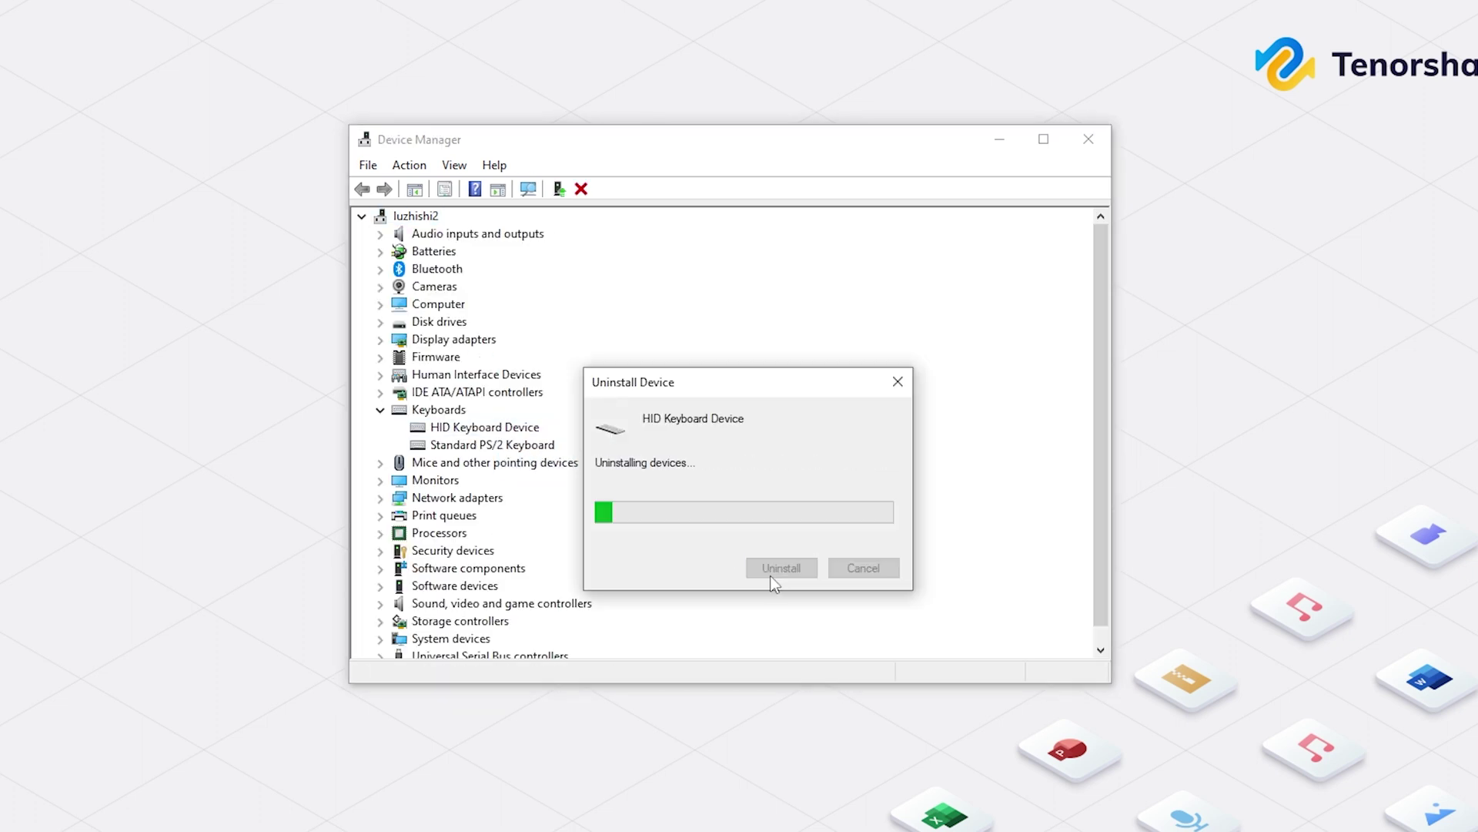
Step: Uninstall the Standard PS/2 Keyboard driver and decline the restart prompt
{"action": "right_click", "coordinate": [431, 427]}
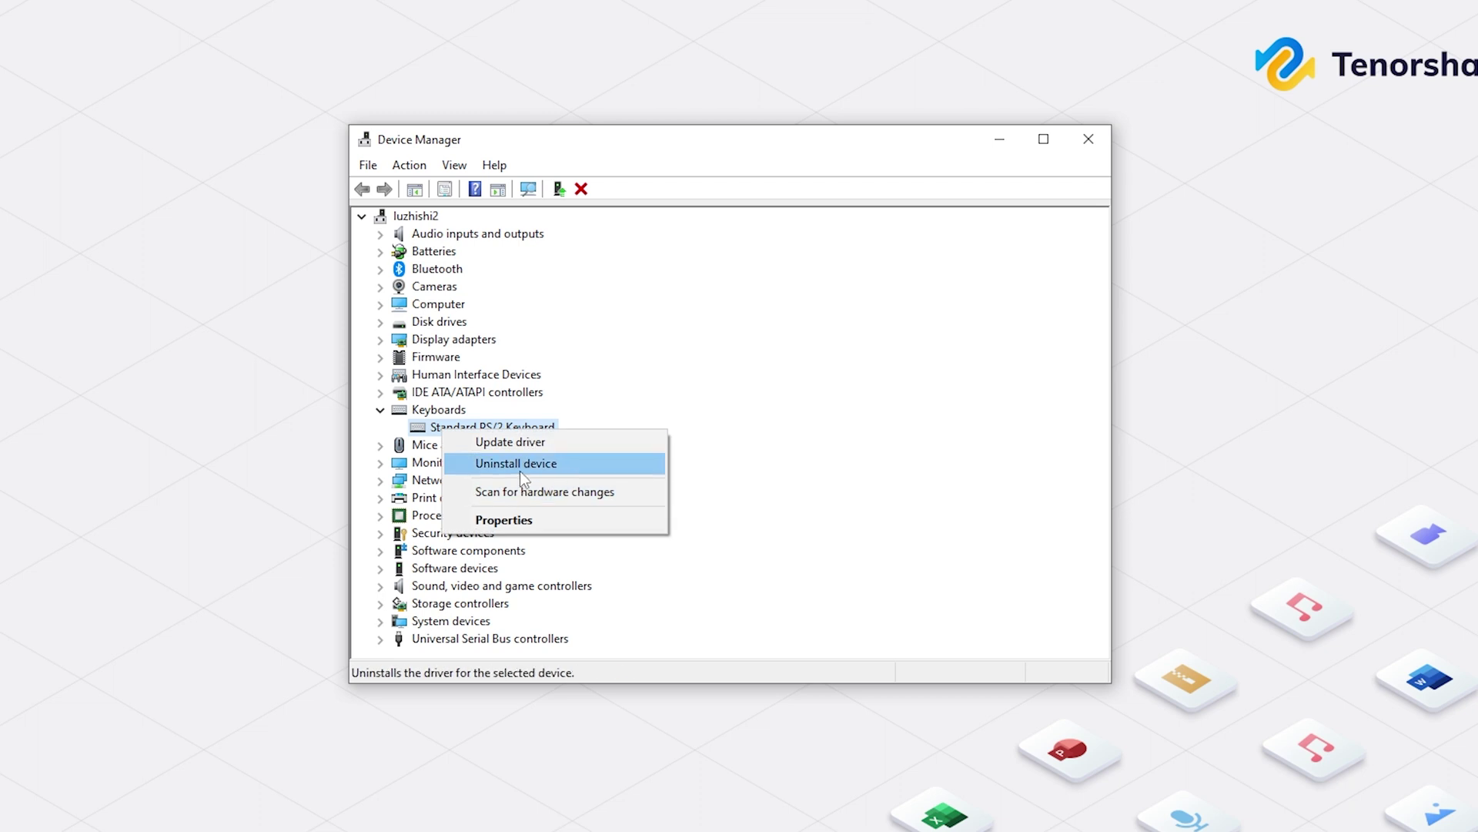
{"action": "left_click", "coordinate": [519, 466]}
{"action": "left_click", "coordinate": [780, 566]}
{"action": "left_click", "coordinate": [892, 501]}
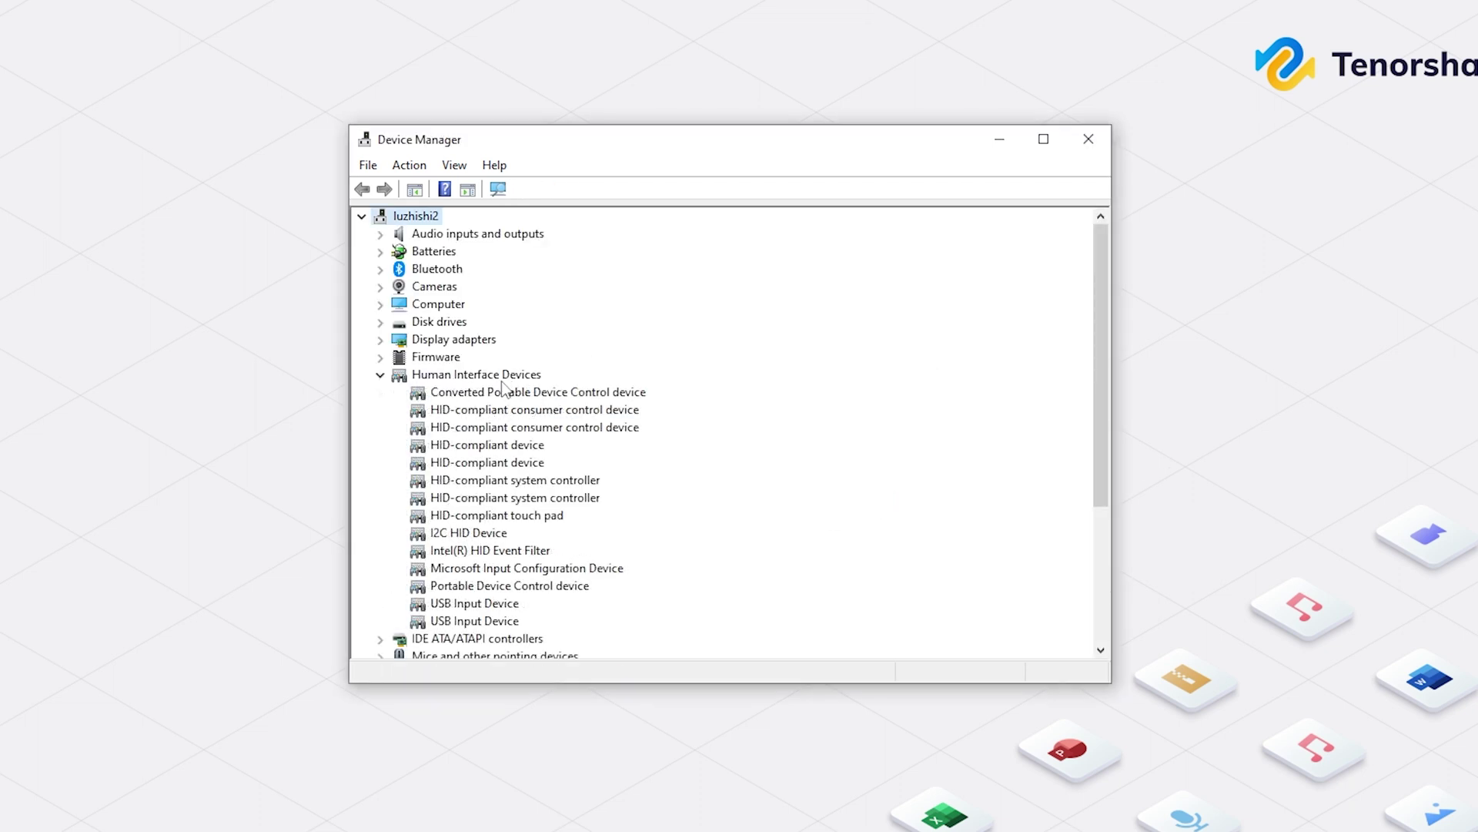
Step: Scan for hardware changes so the keyboards reinstall, then return to the Keyboards category
{"action": "right_click", "coordinate": [469, 381]}
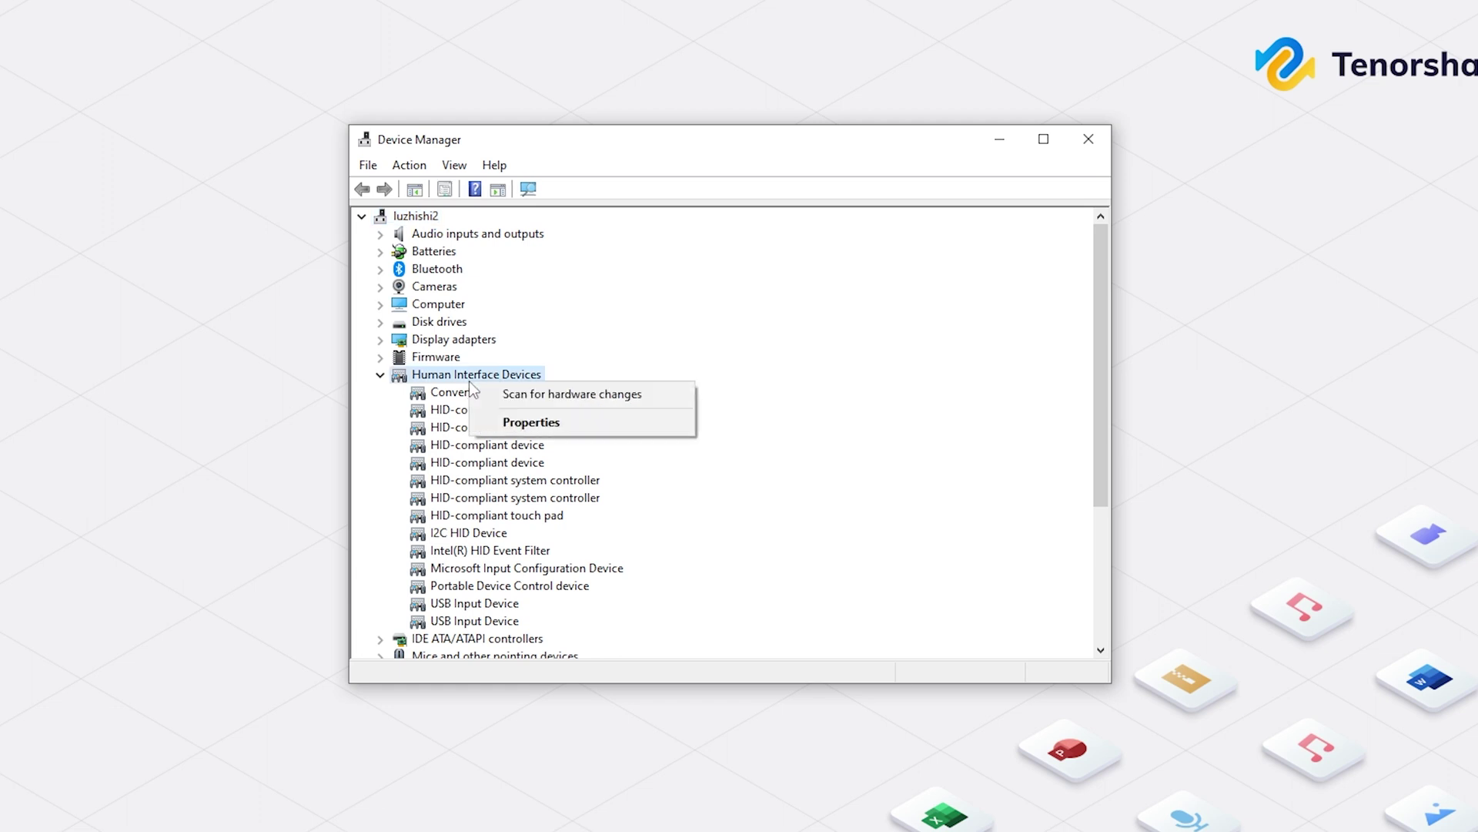
{"action": "left_click", "coordinate": [563, 397]}
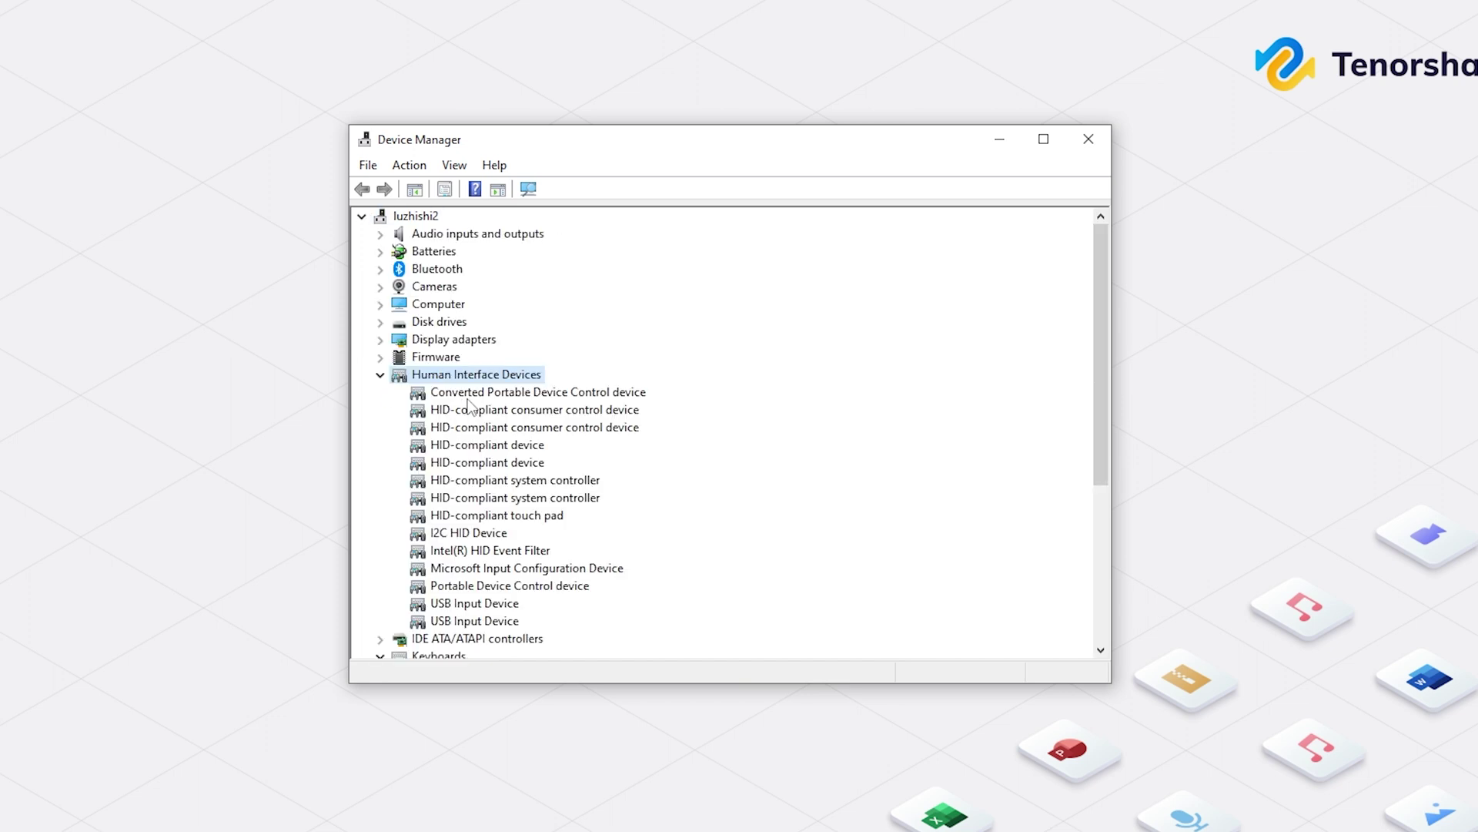
{"action": "left_click", "coordinate": [381, 376]}
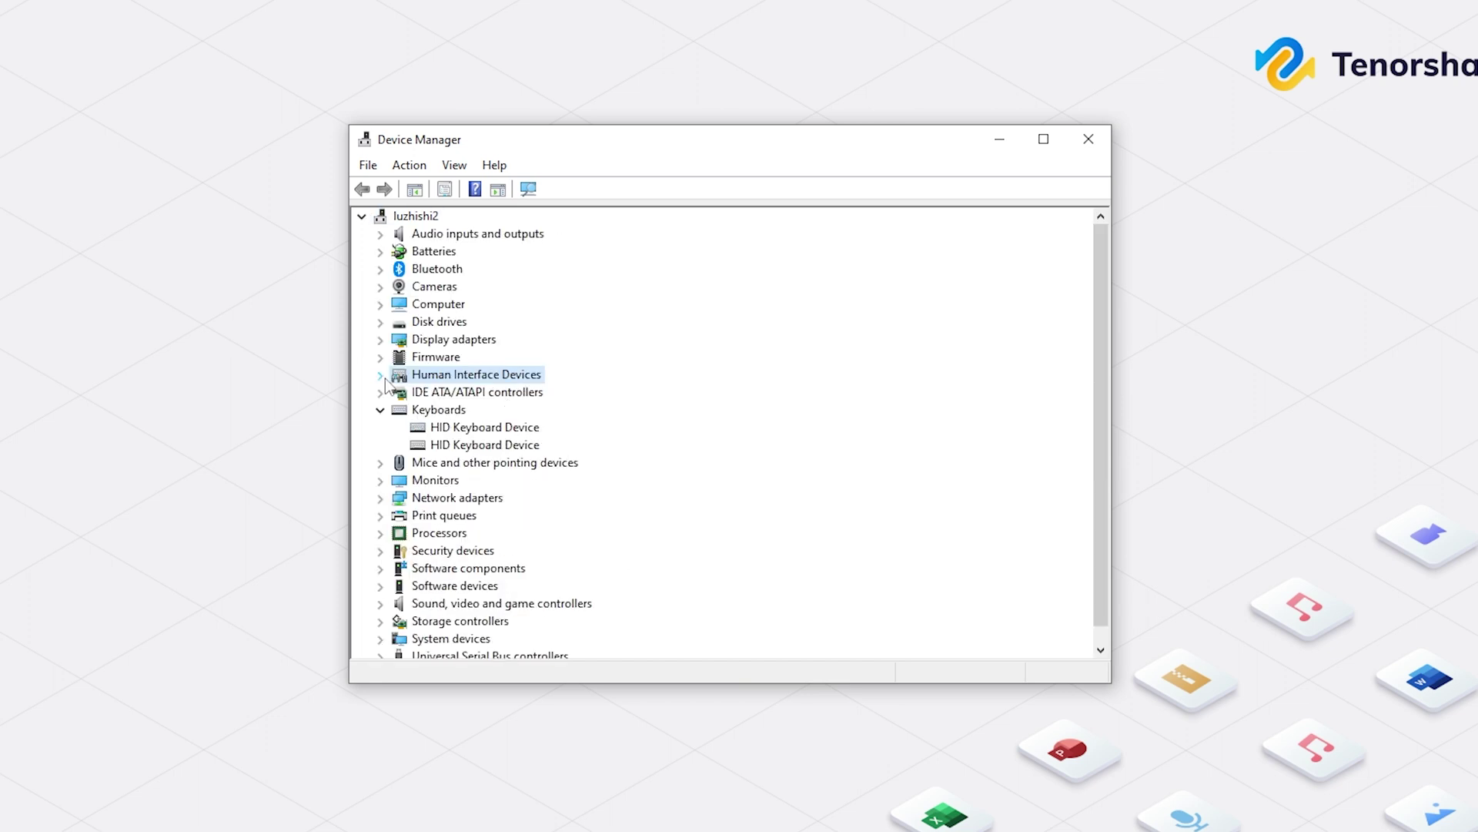
{"action": "left_click", "coordinate": [437, 414]}
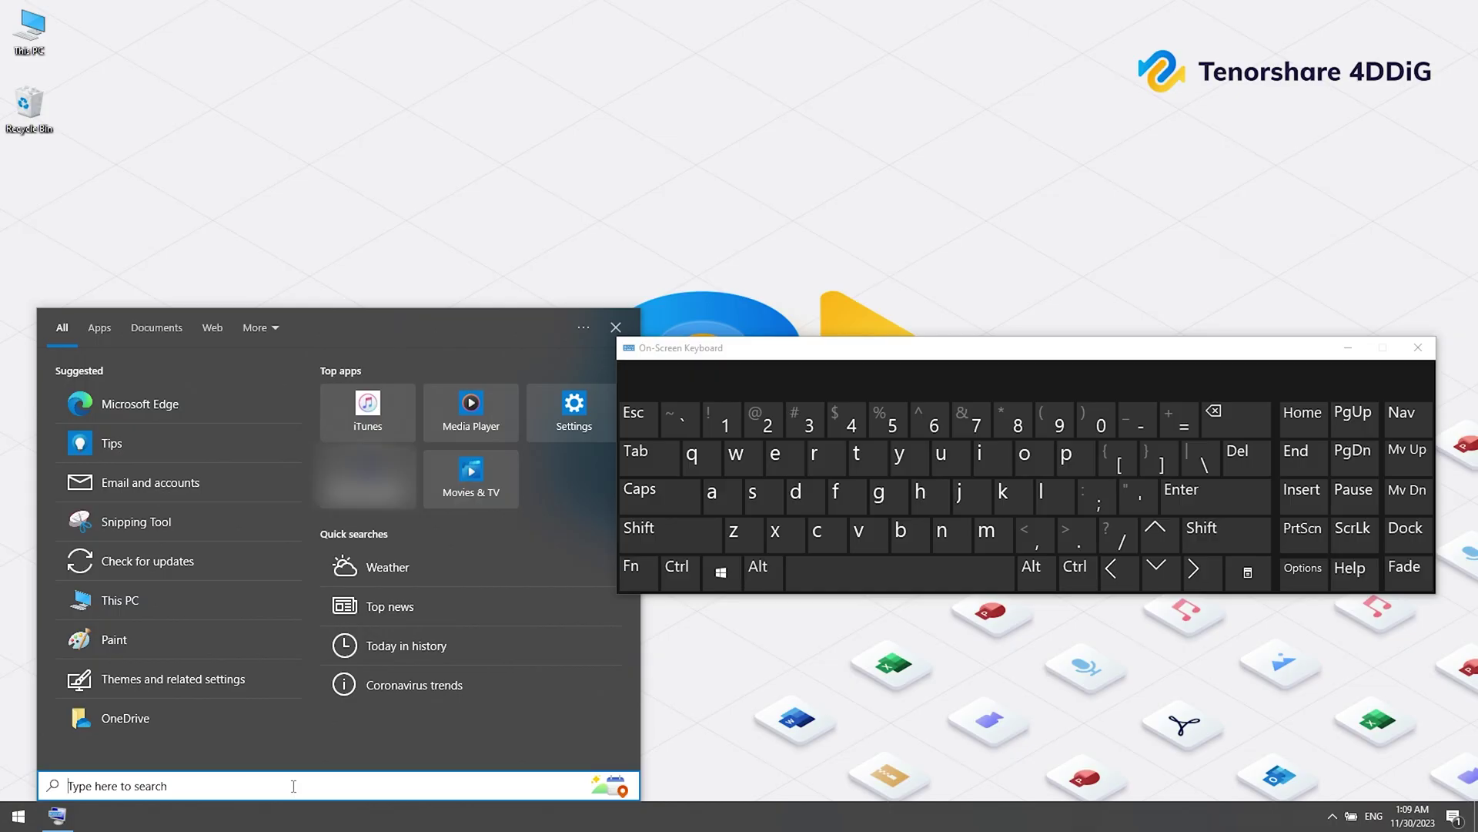
Step: Search 'fix keyb' with the on-screen keyboard and run the Find and fix keyboard problems troubleshooter
{"action": "left_click", "coordinate": [781, 453]}
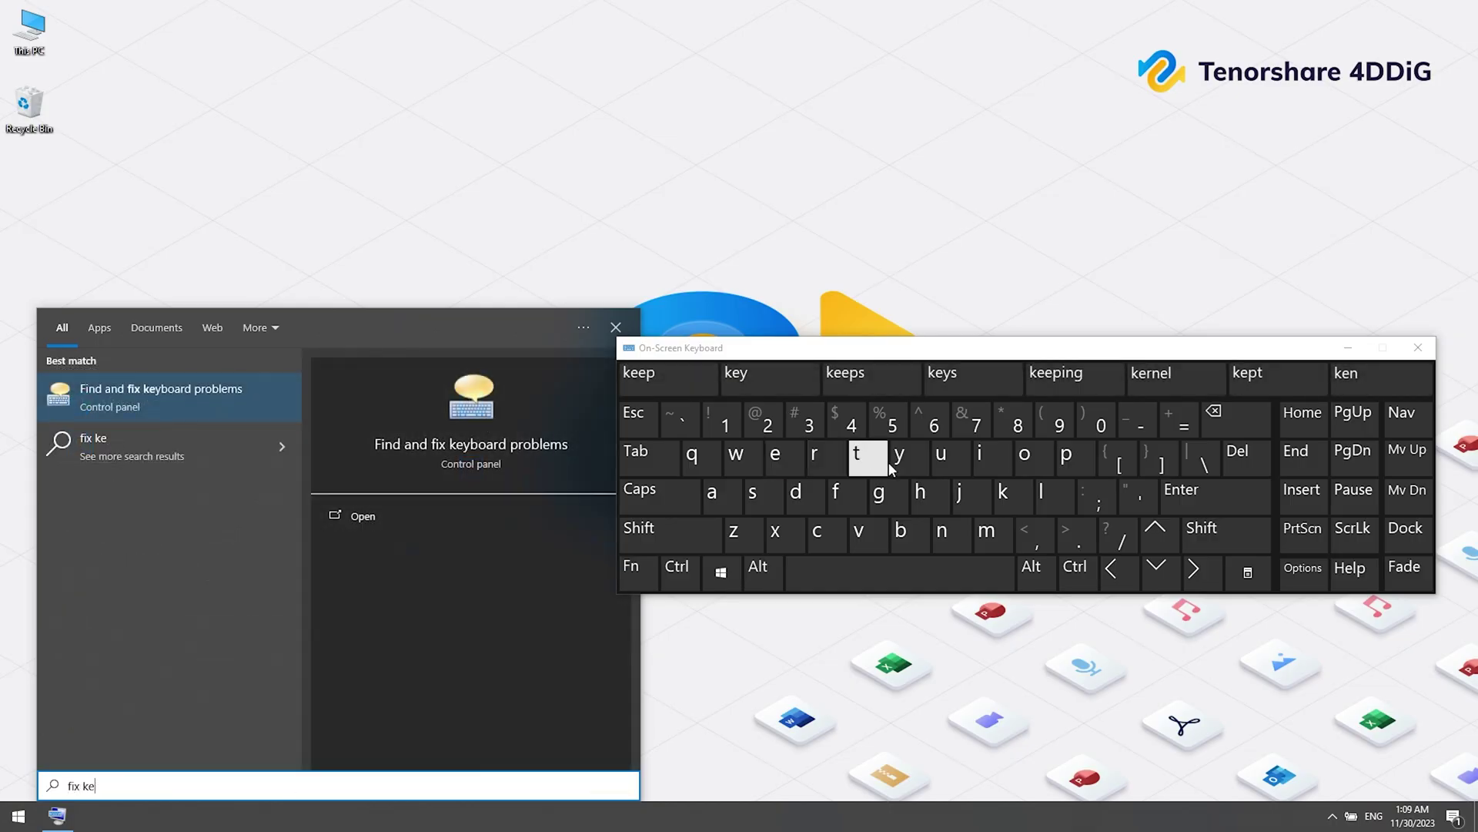
{"action": "left_click", "coordinate": [900, 453]}
{"action": "left_click", "coordinate": [916, 534]}
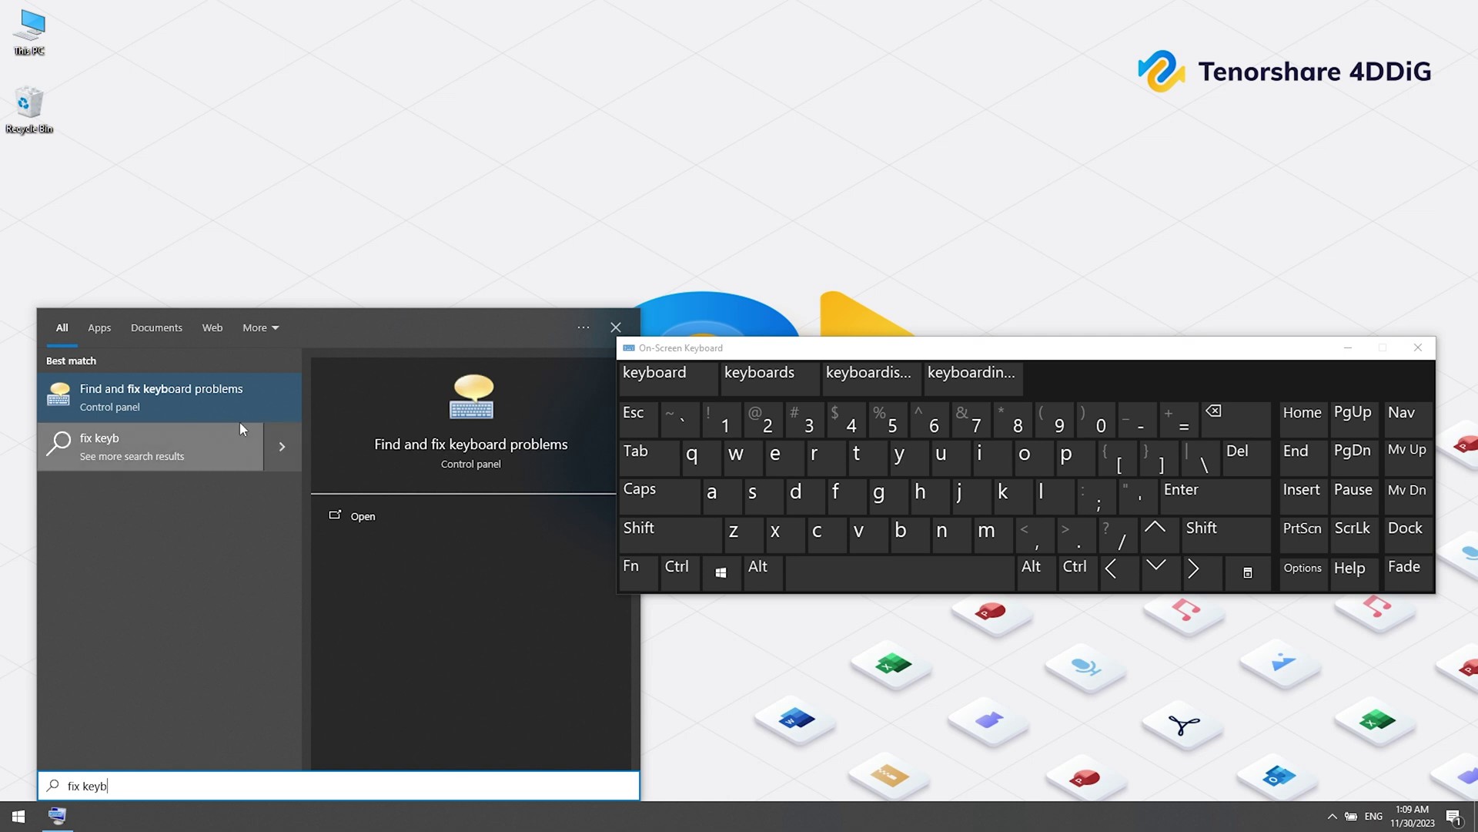
{"action": "left_click", "coordinate": [367, 523]}
{"action": "left_click", "coordinate": [861, 553]}
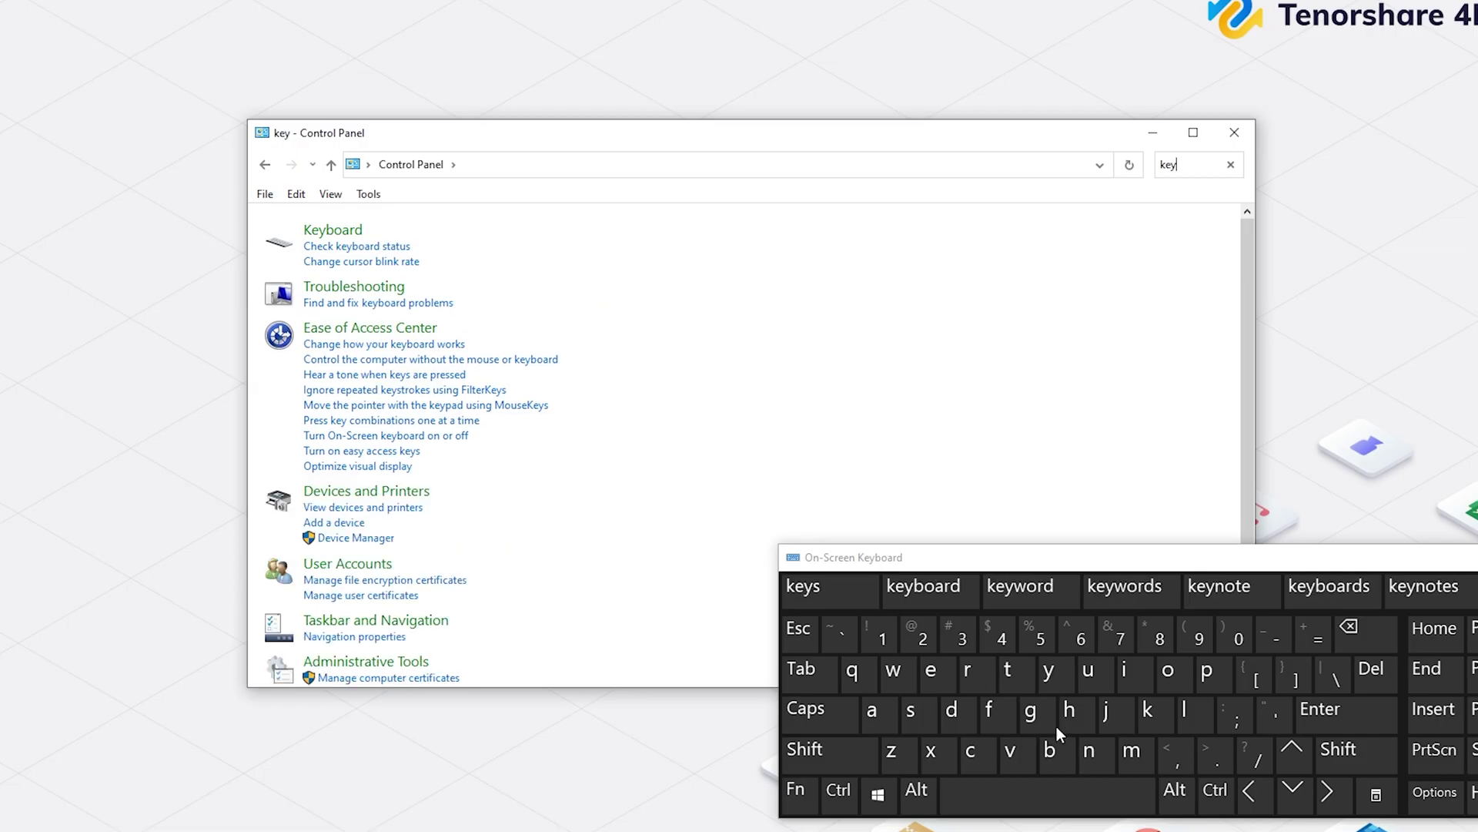
{"action": "type", "text": "board"}
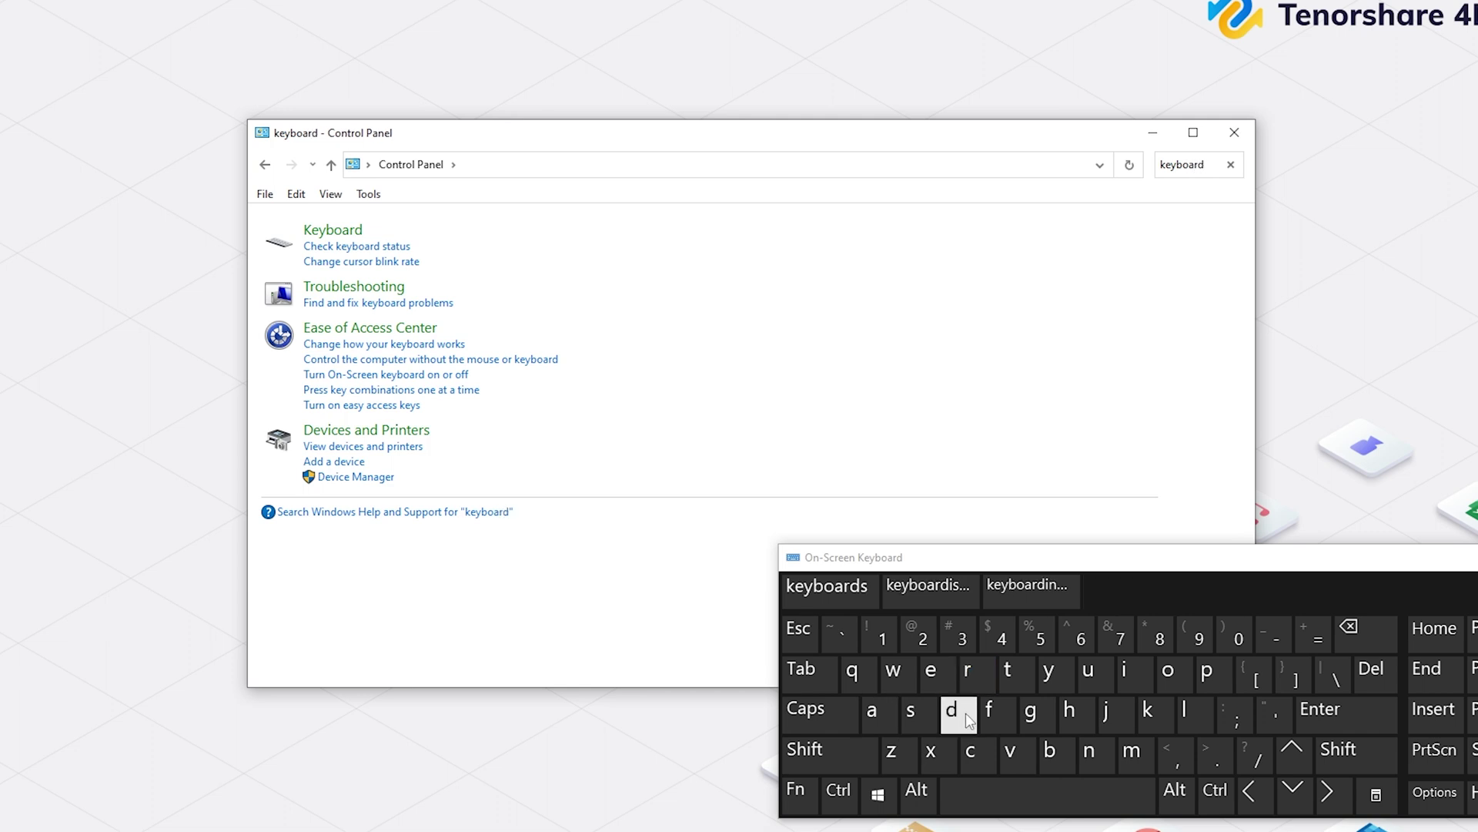
Step: Open Keyboard Properties from the Change cursor blink rate link in Control Panel
{"action": "left_click", "coordinate": [340, 261]}
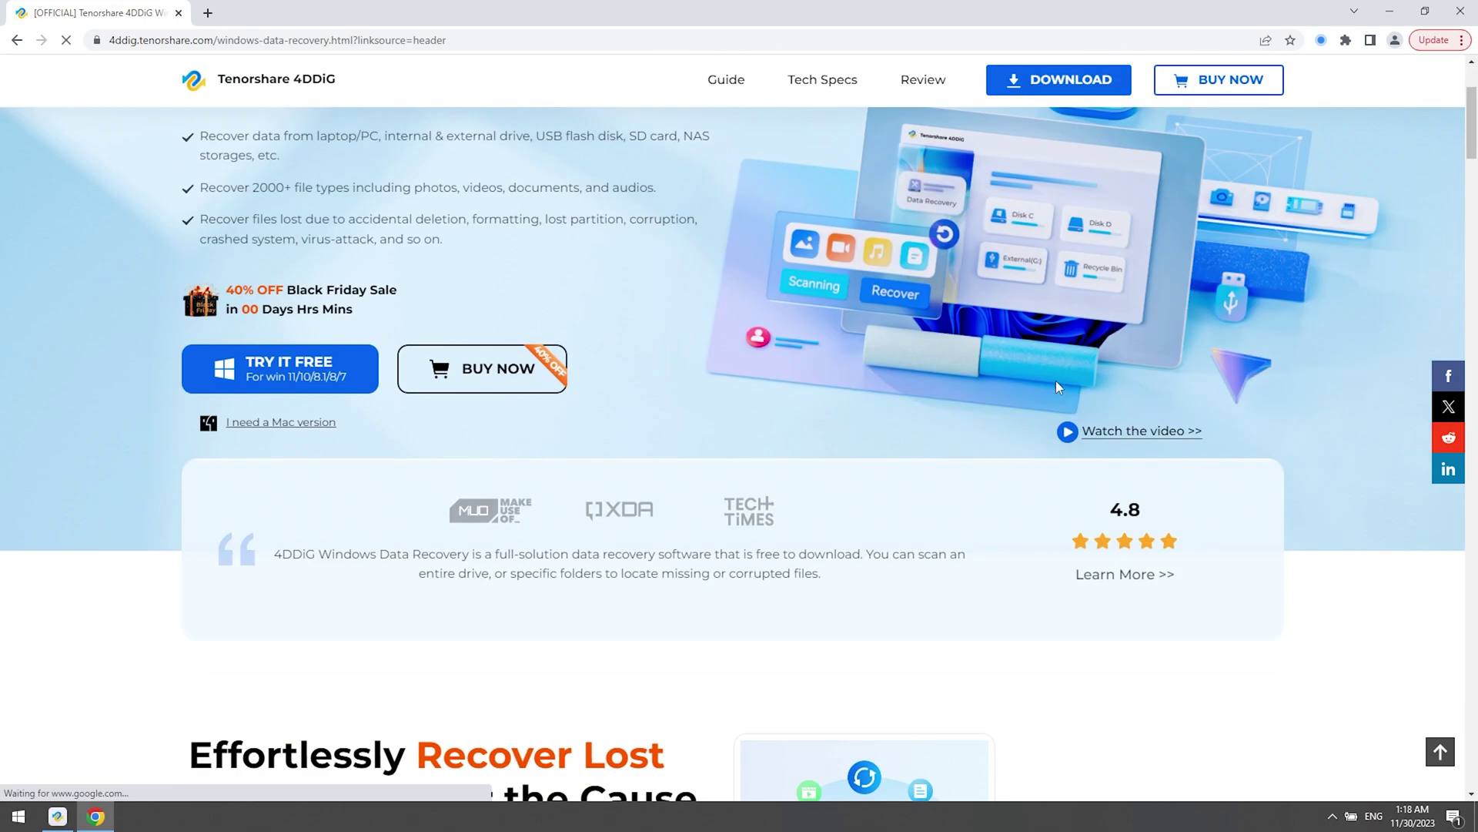
{"action": "scroll", "coordinate": [1056, 387], "scroll_direction": "down", "scroll_amount": 2}
{"action": "scroll", "coordinate": [1056, 387], "scroll_direction": "down", "scroll_amount": 2}
{"action": "scroll", "coordinate": [1056, 386], "scroll_direction": "down", "scroll_amount": 2}
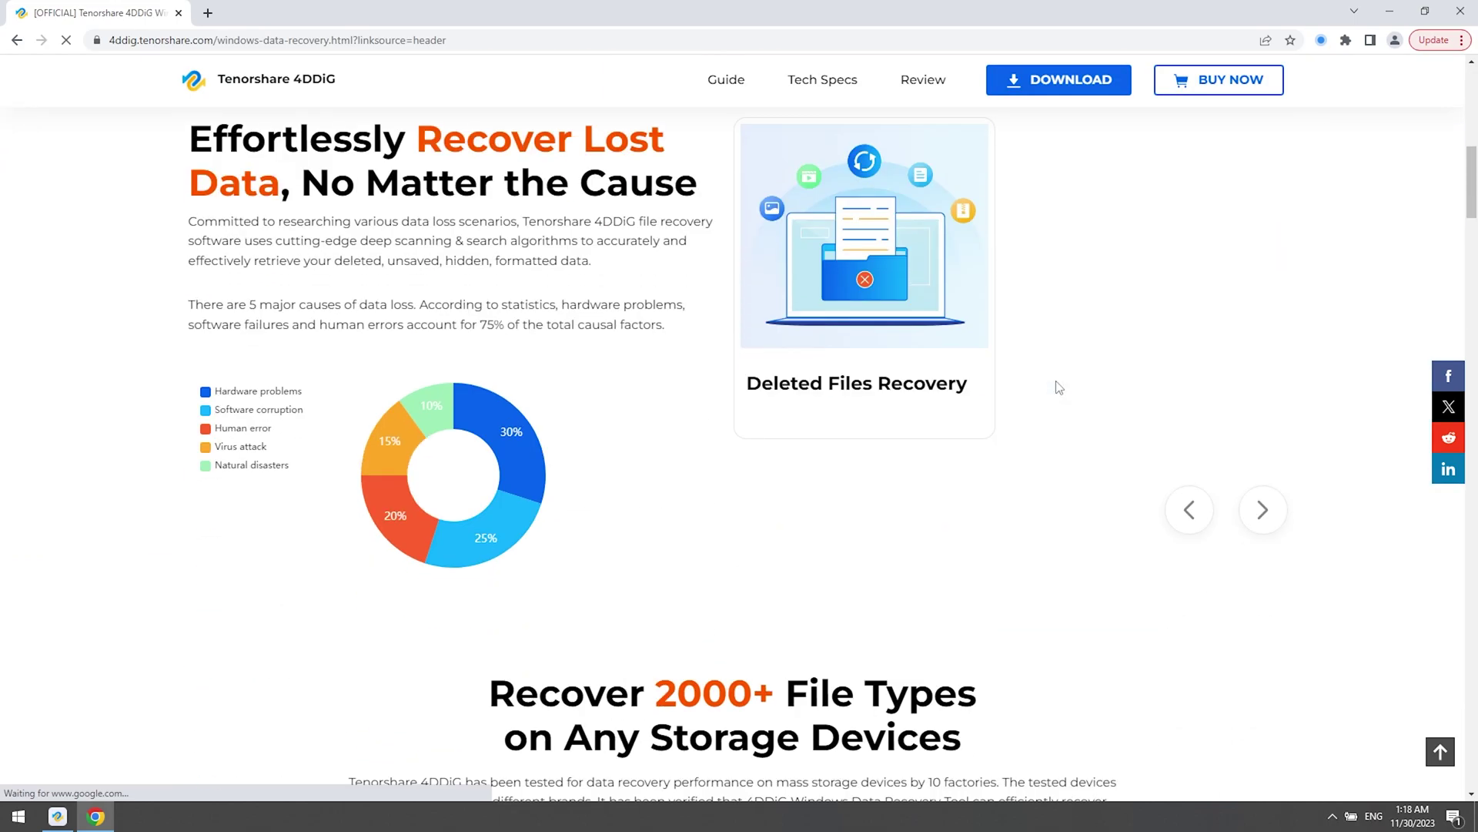
{"action": "scroll", "coordinate": [1057, 388], "scroll_direction": "down", "scroll_amount": 2}
{"action": "scroll", "coordinate": [1056, 387], "scroll_direction": "down", "scroll_amount": 2}
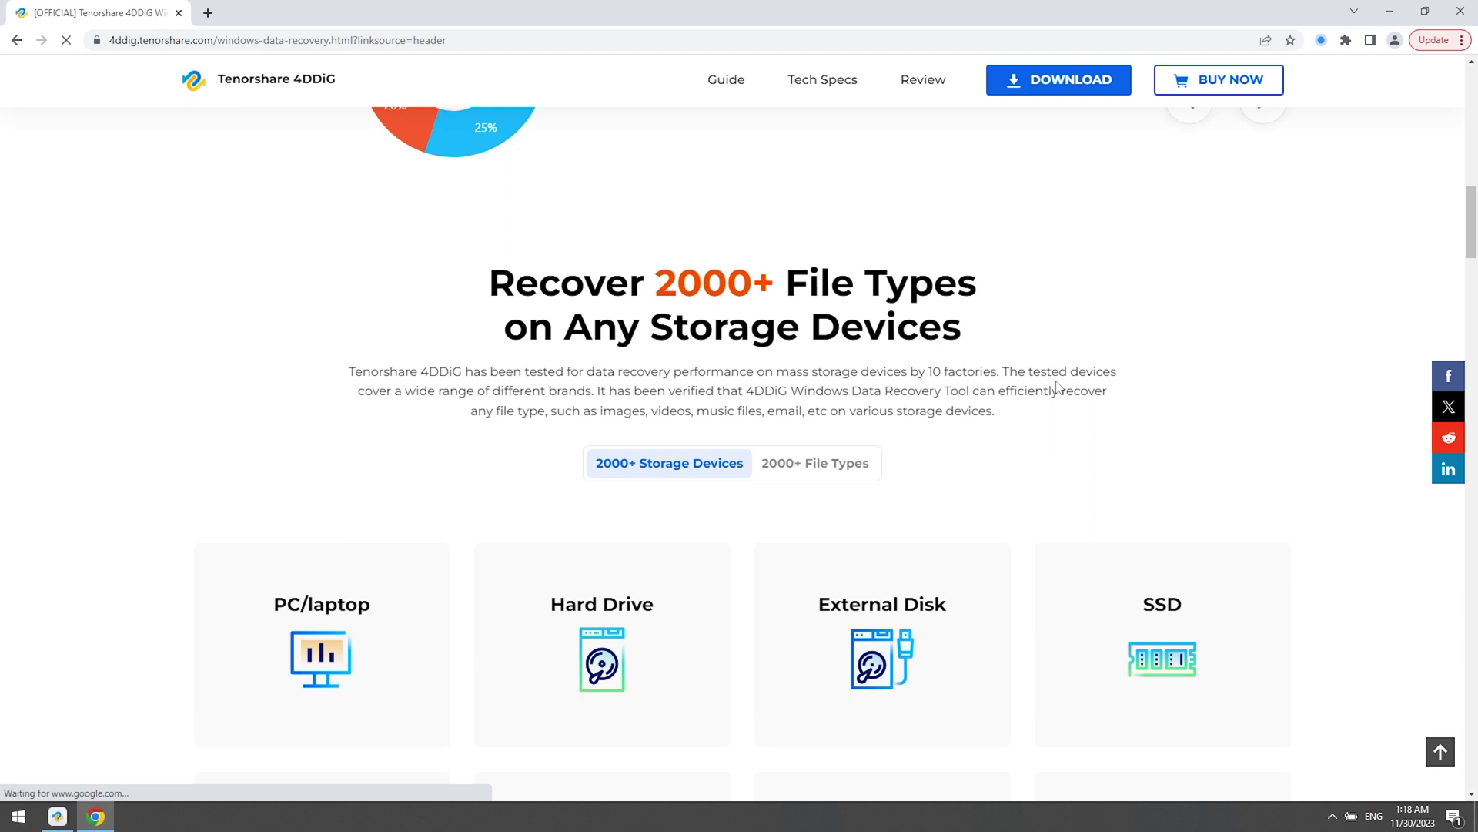
{"action": "scroll", "coordinate": [1056, 386], "scroll_direction": "down", "scroll_amount": 2}
{"action": "scroll", "coordinate": [1056, 386], "scroll_direction": "down", "scroll_amount": 2}
{"action": "scroll", "coordinate": [1056, 387], "scroll_direction": "down", "scroll_amount": 2}
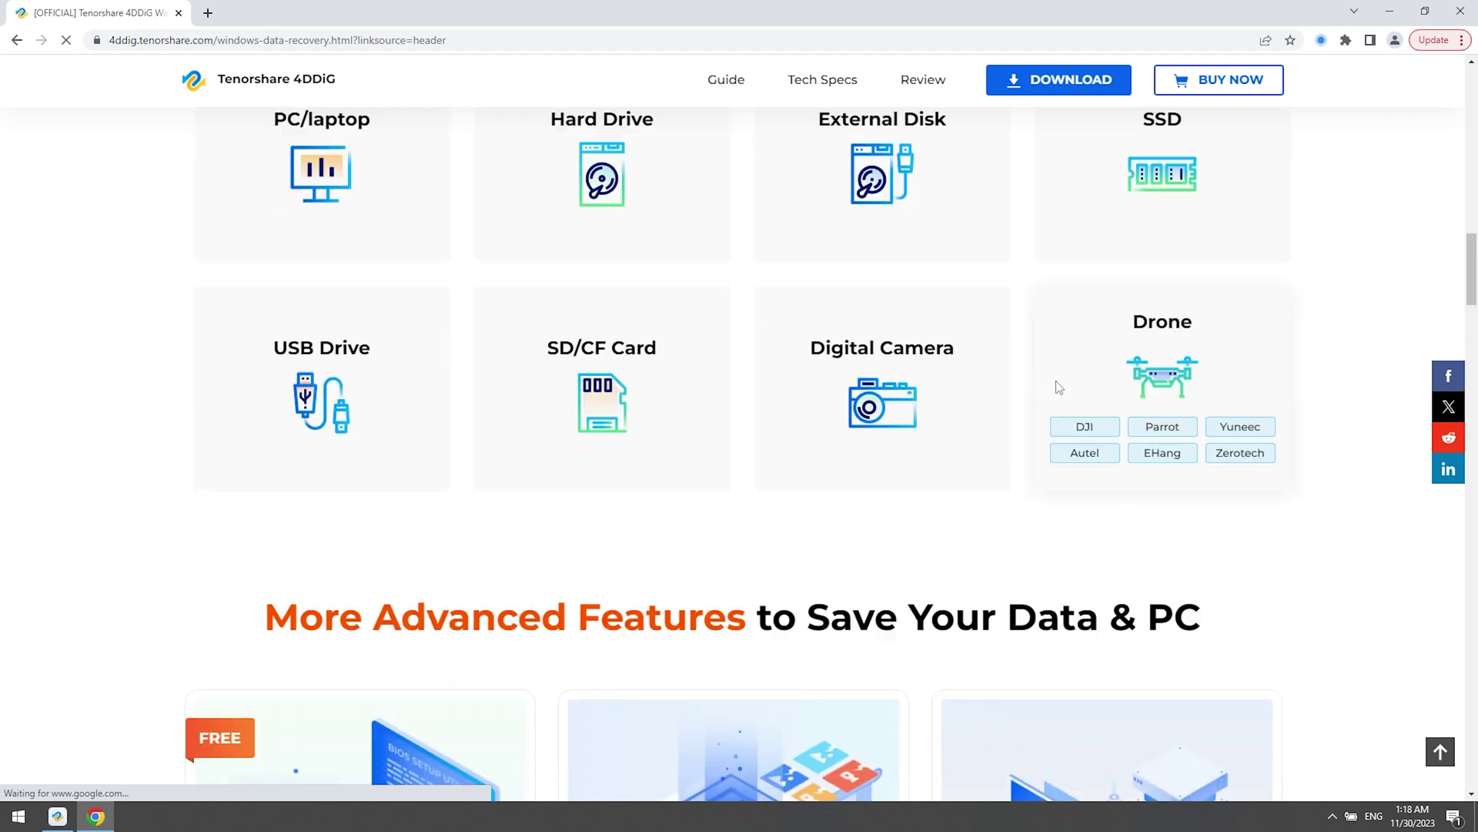
{"action": "scroll", "coordinate": [1056, 387], "scroll_direction": "down", "scroll_amount": 3}
{"action": "scroll", "coordinate": [1056, 387], "scroll_direction": "up", "scroll_amount": 2}
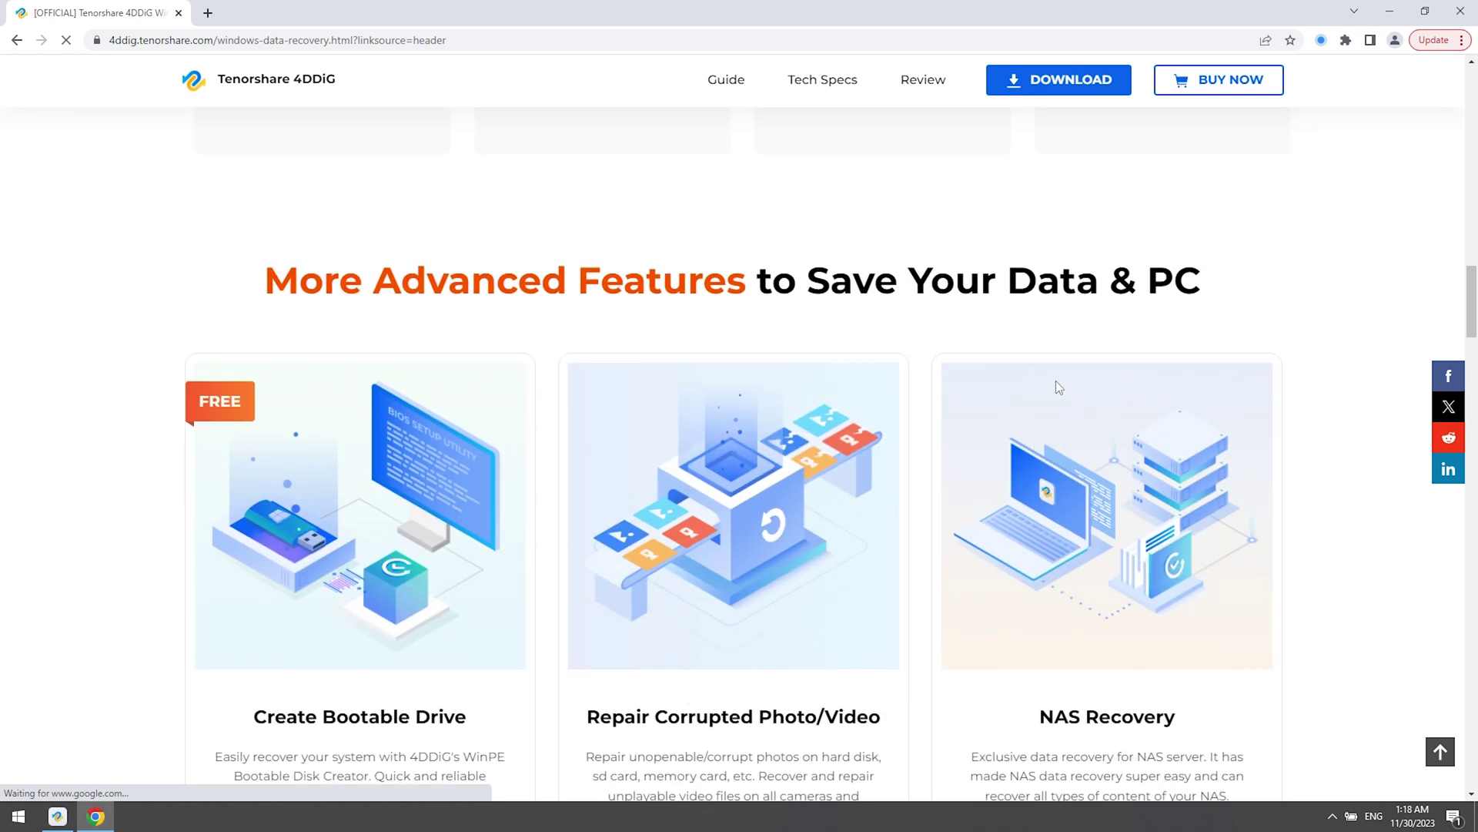
{"action": "scroll", "coordinate": [1056, 387], "scroll_direction": "up", "scroll_amount": 5}
{"action": "scroll", "coordinate": [1057, 387], "scroll_direction": "up", "scroll_amount": 2}
{"action": "scroll", "coordinate": [1057, 387], "scroll_direction": "up", "scroll_amount": 4}
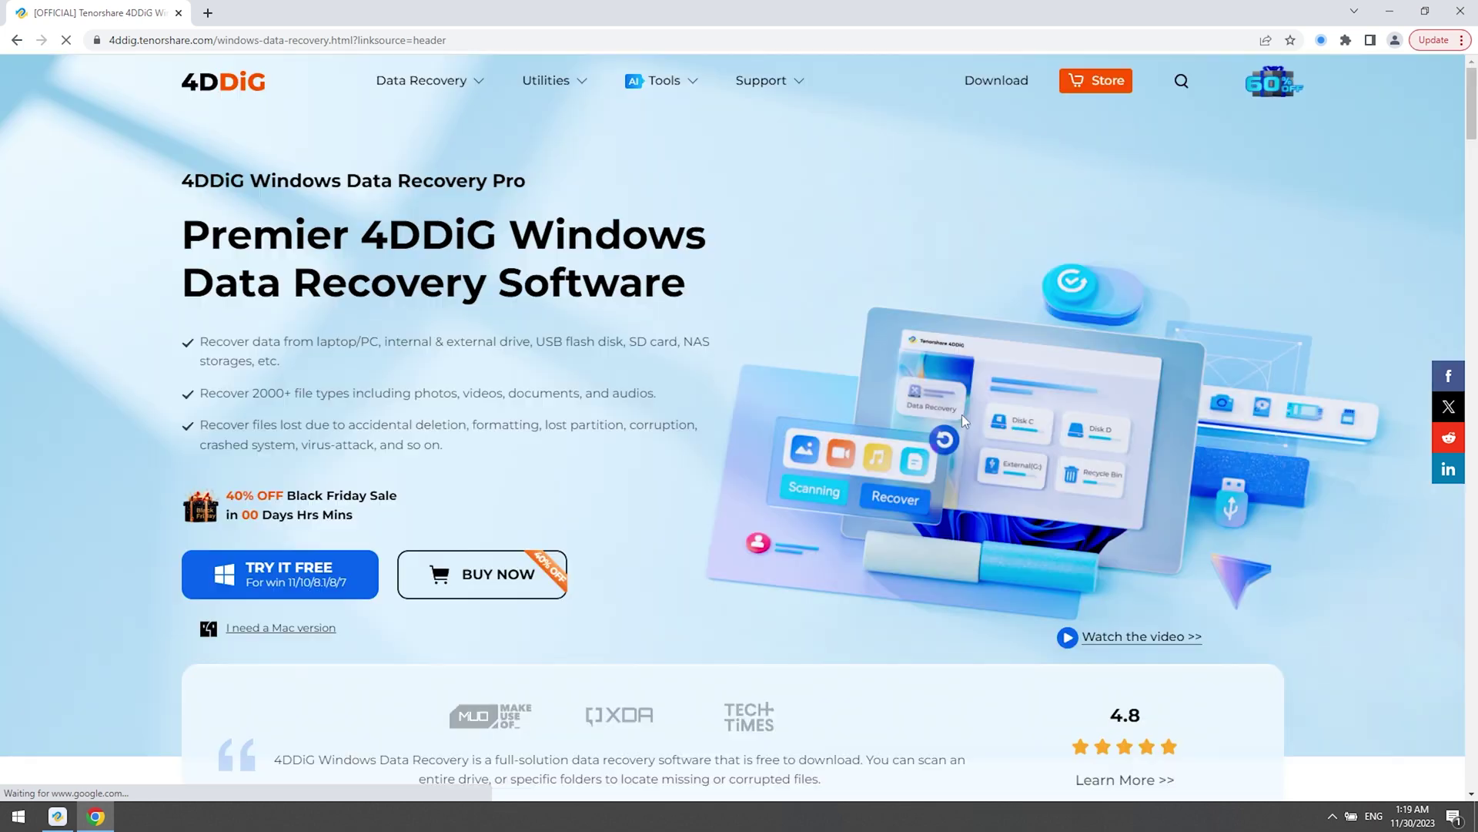
Step: Download the 4DDiG Windows Data Recovery trial via TRY IT FREE and install it
{"action": "left_click", "coordinate": [361, 588]}
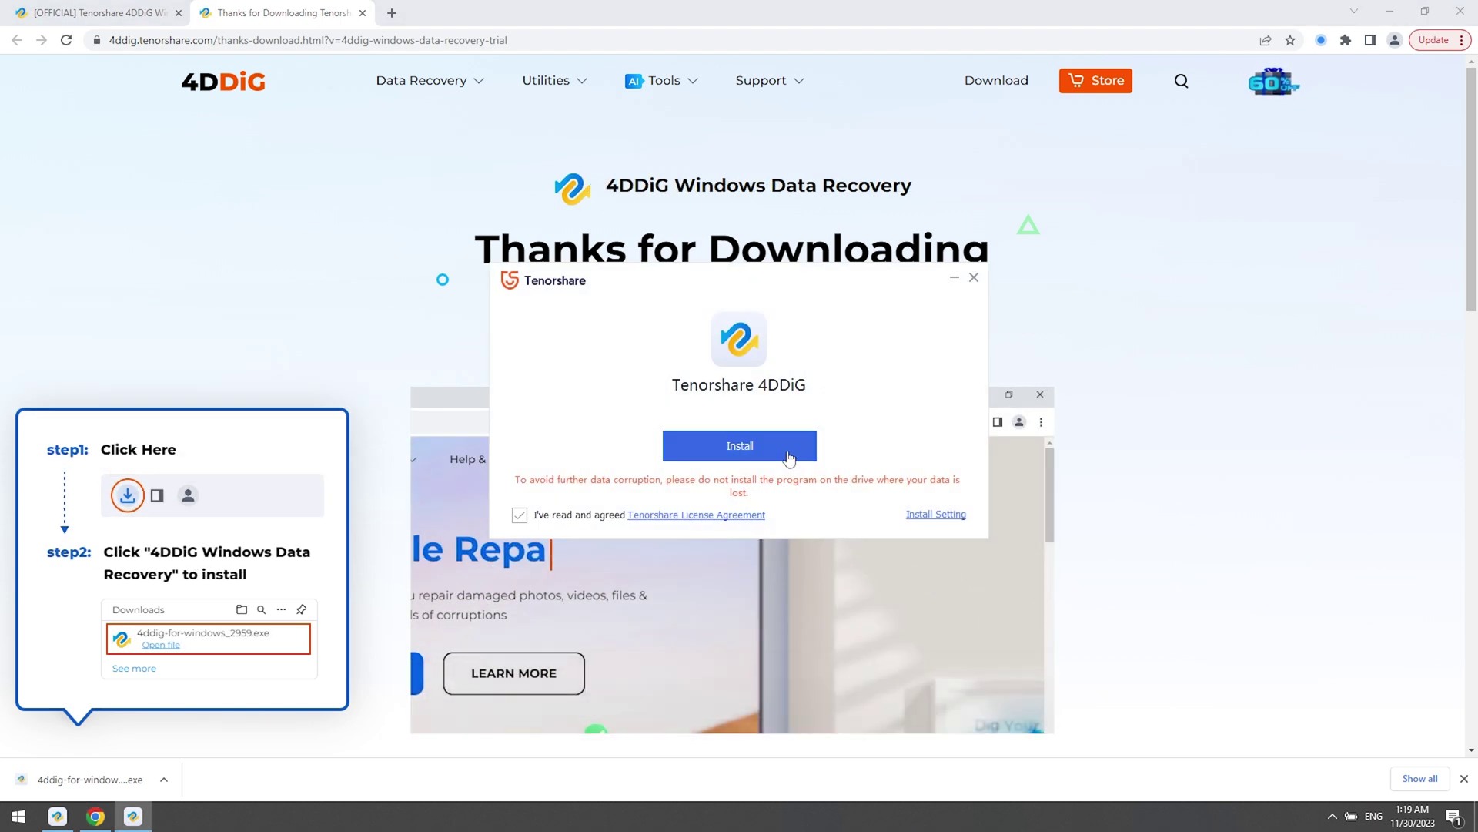
{"action": "left_click", "coordinate": [790, 460]}
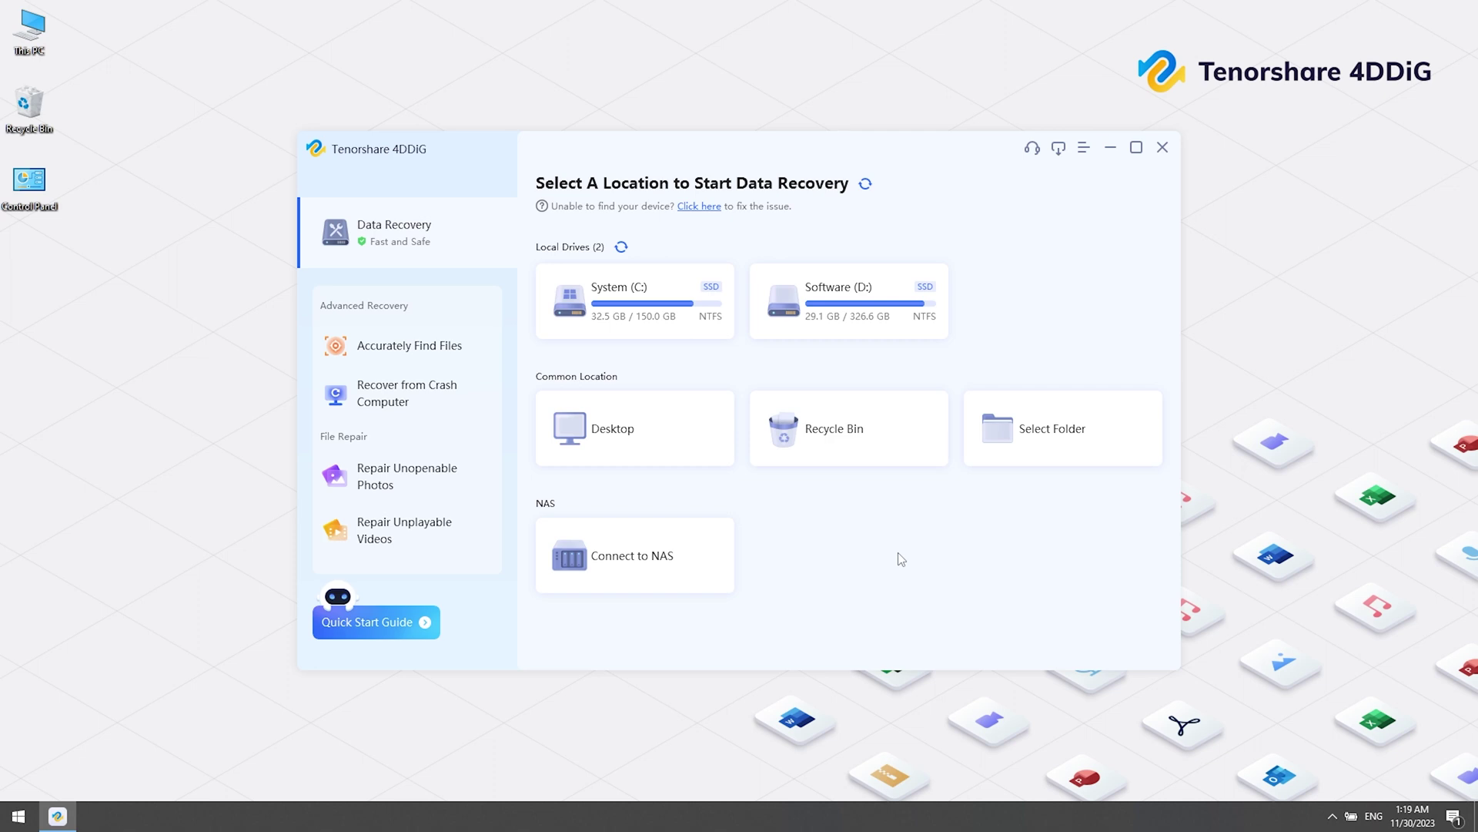
Step: Run a fresh scan of Software (D:) for Photo and Video file types
{"action": "left_click", "coordinate": [925, 332]}
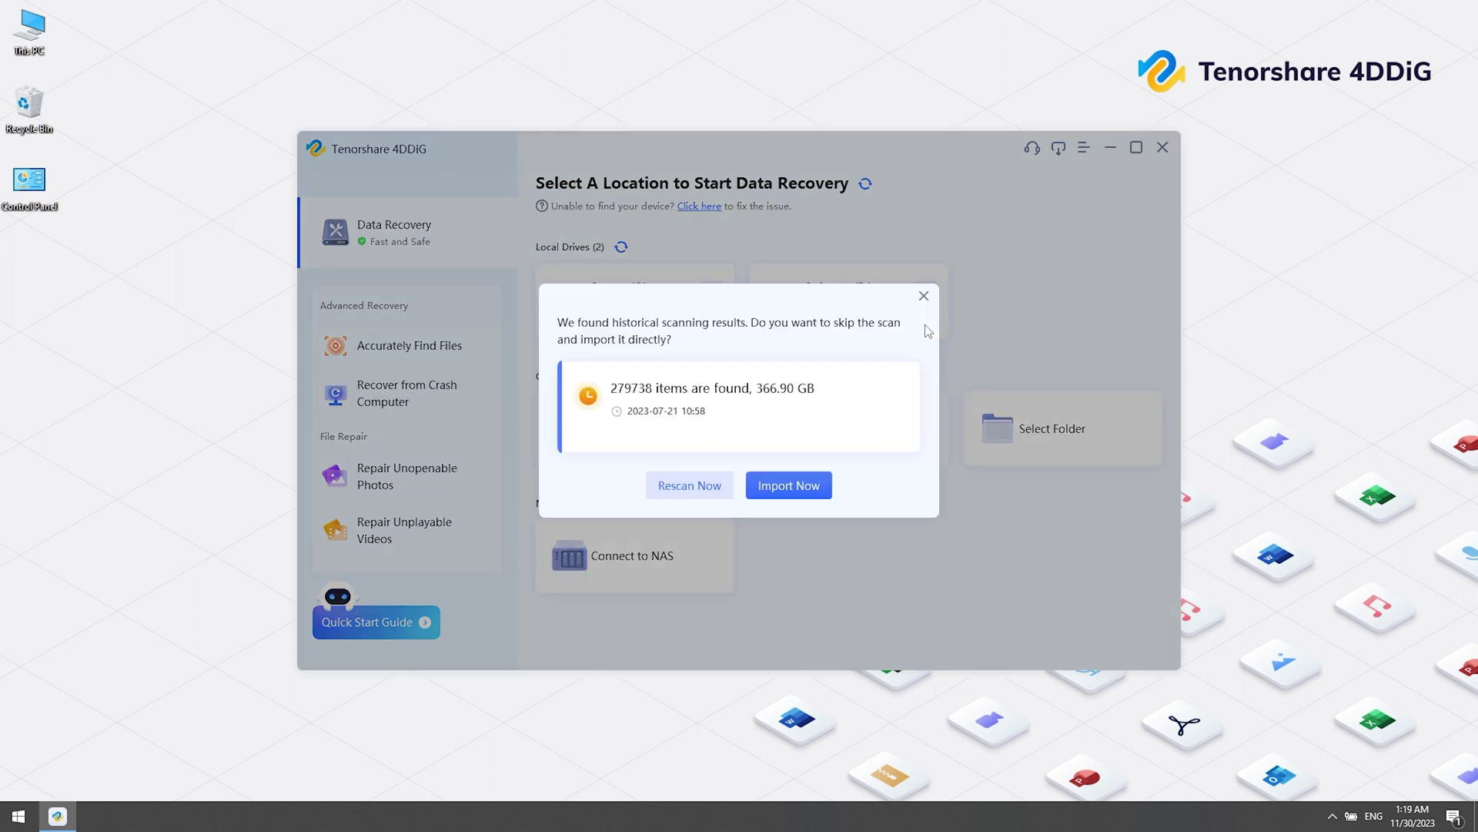
{"action": "left_click", "coordinate": [714, 492]}
{"action": "left_click", "coordinate": [594, 382]}
{"action": "left_click", "coordinate": [816, 366]}
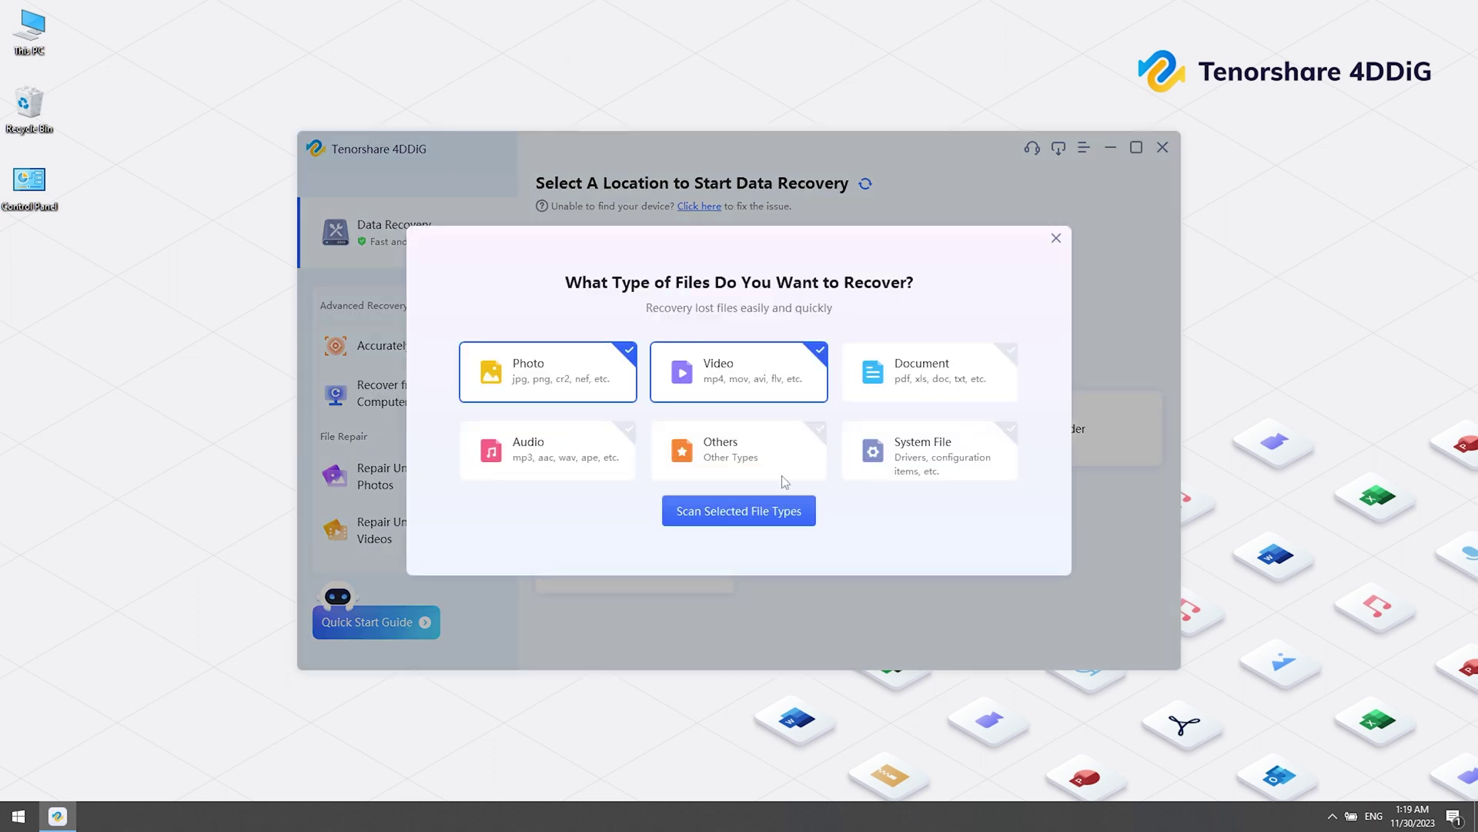
{"action": "left_click", "coordinate": [781, 511]}
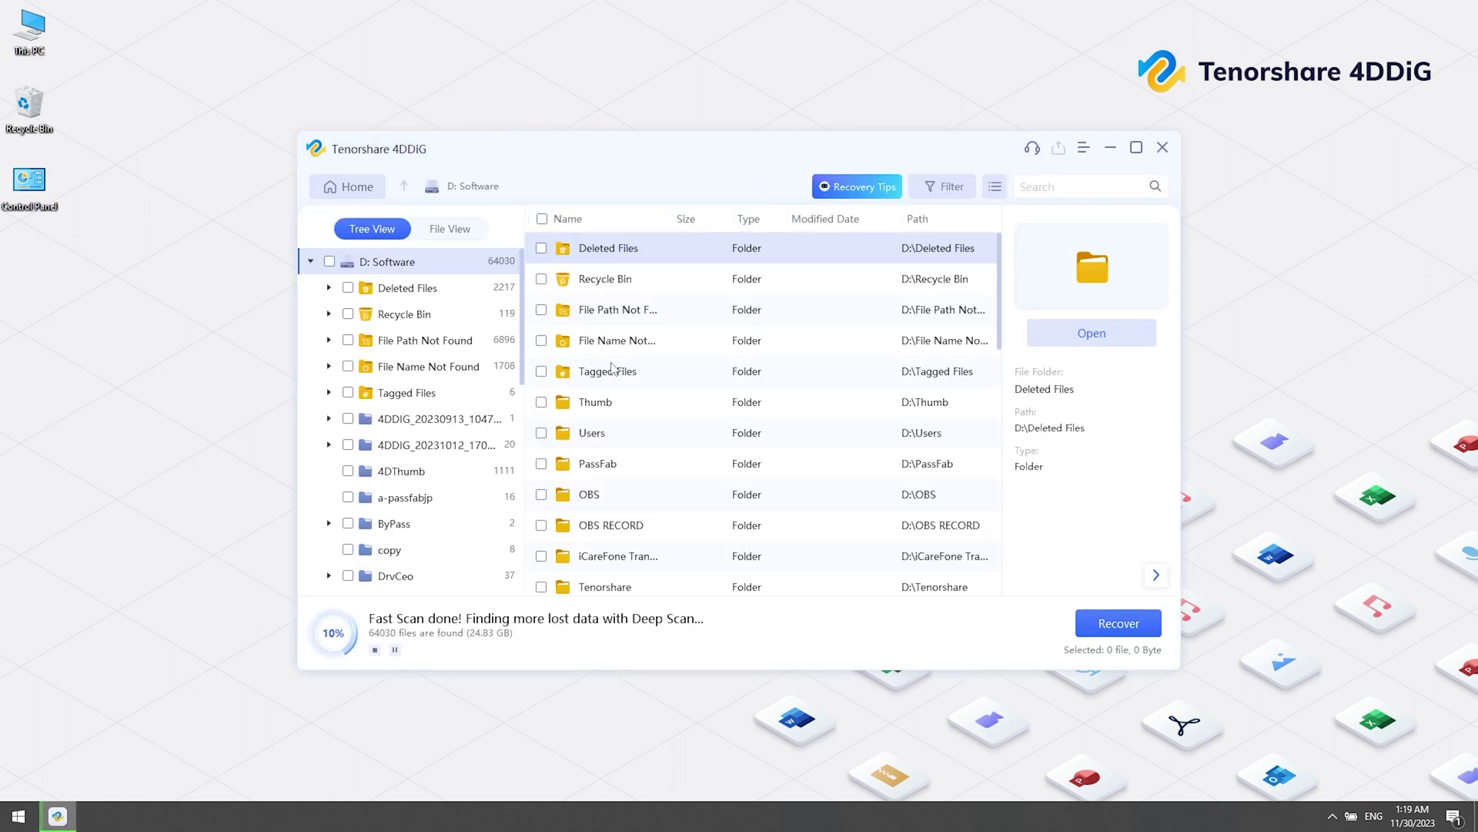
Step: In File View > JPG, check IMG_0224.JPG and start its recovery
{"action": "left_click", "coordinate": [449, 231]}
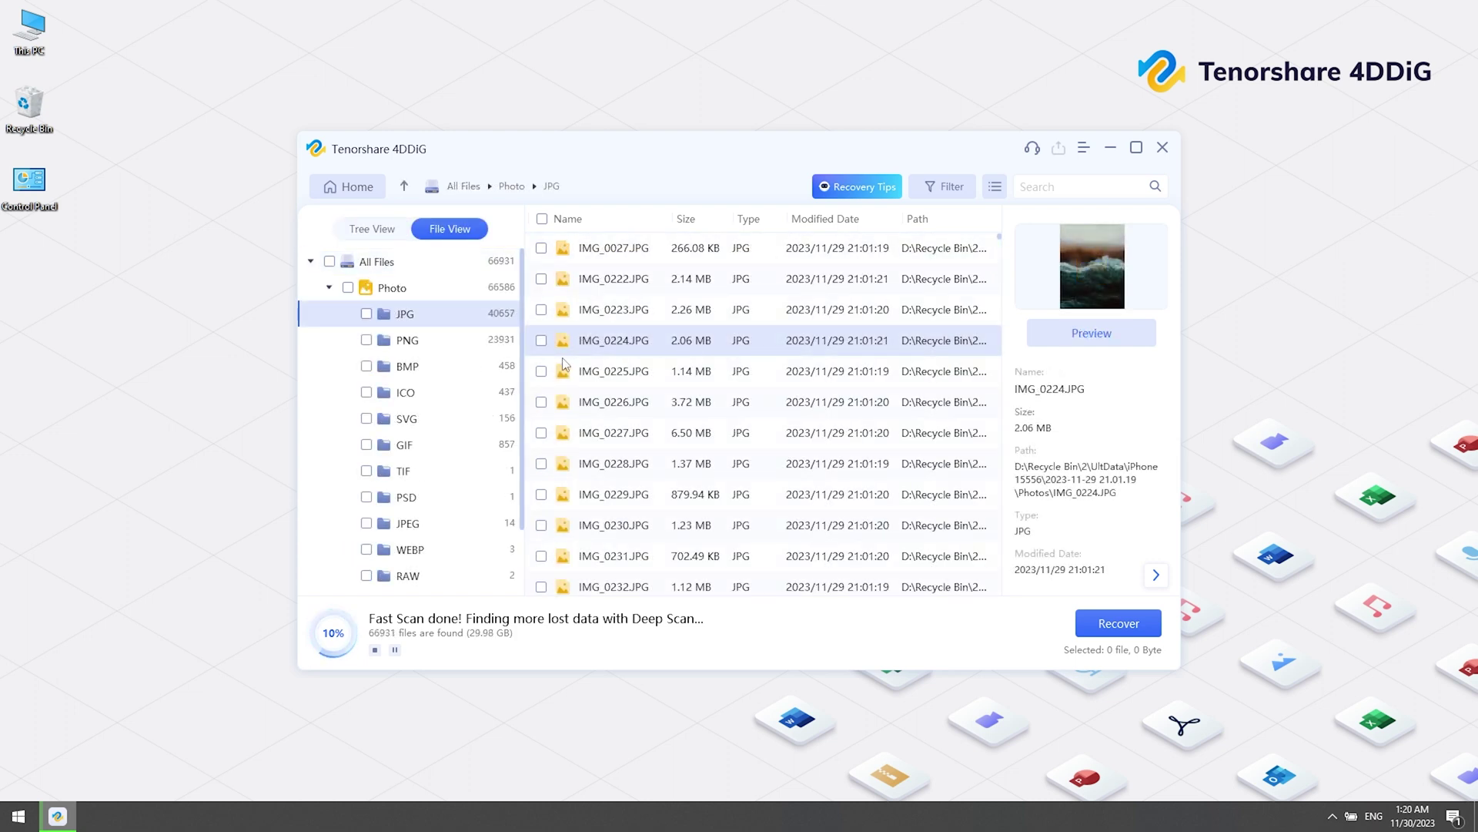
{"action": "left_click", "coordinate": [542, 341]}
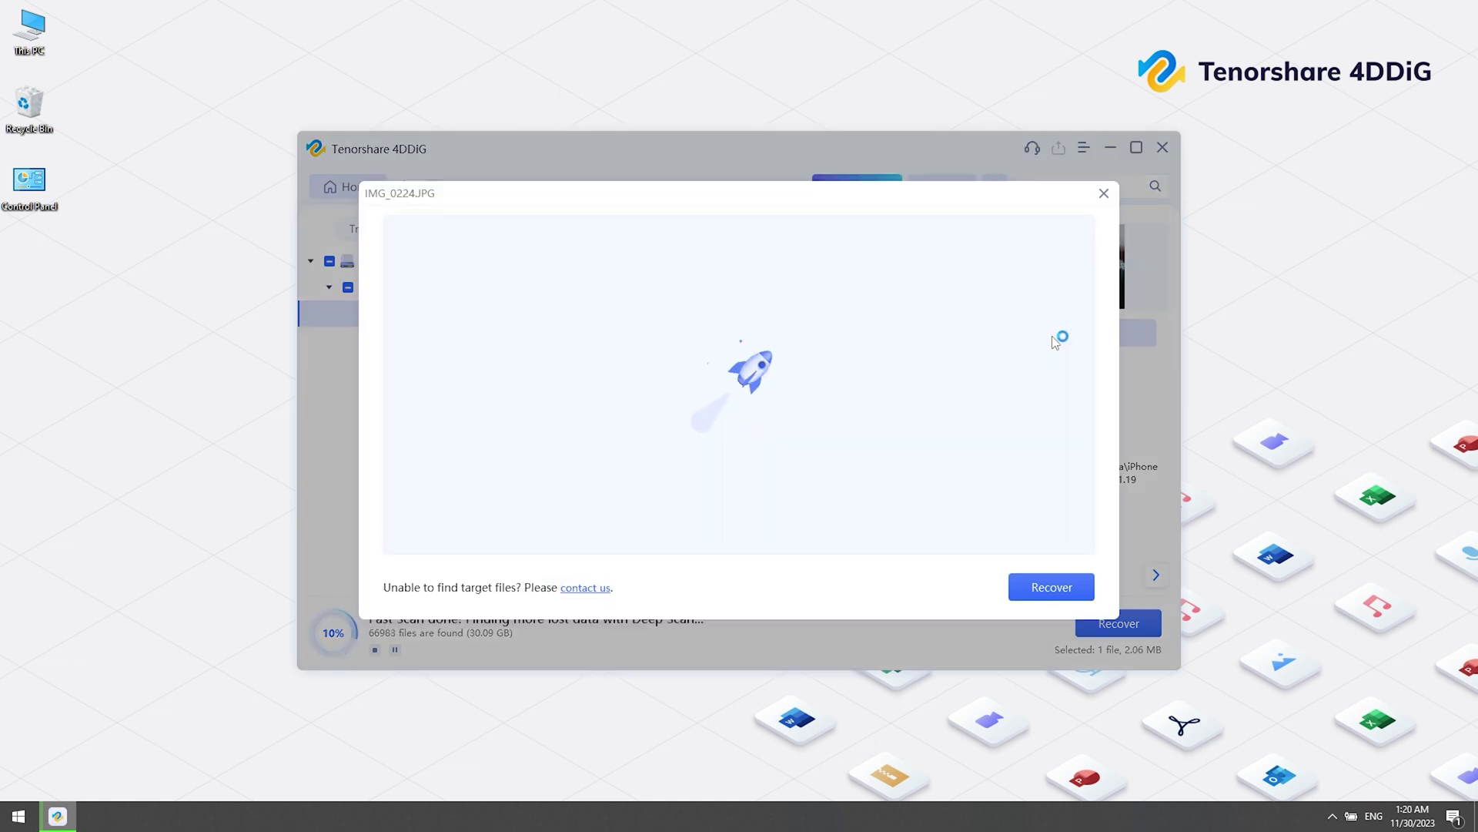
{"action": "key", "text": "Escape"}
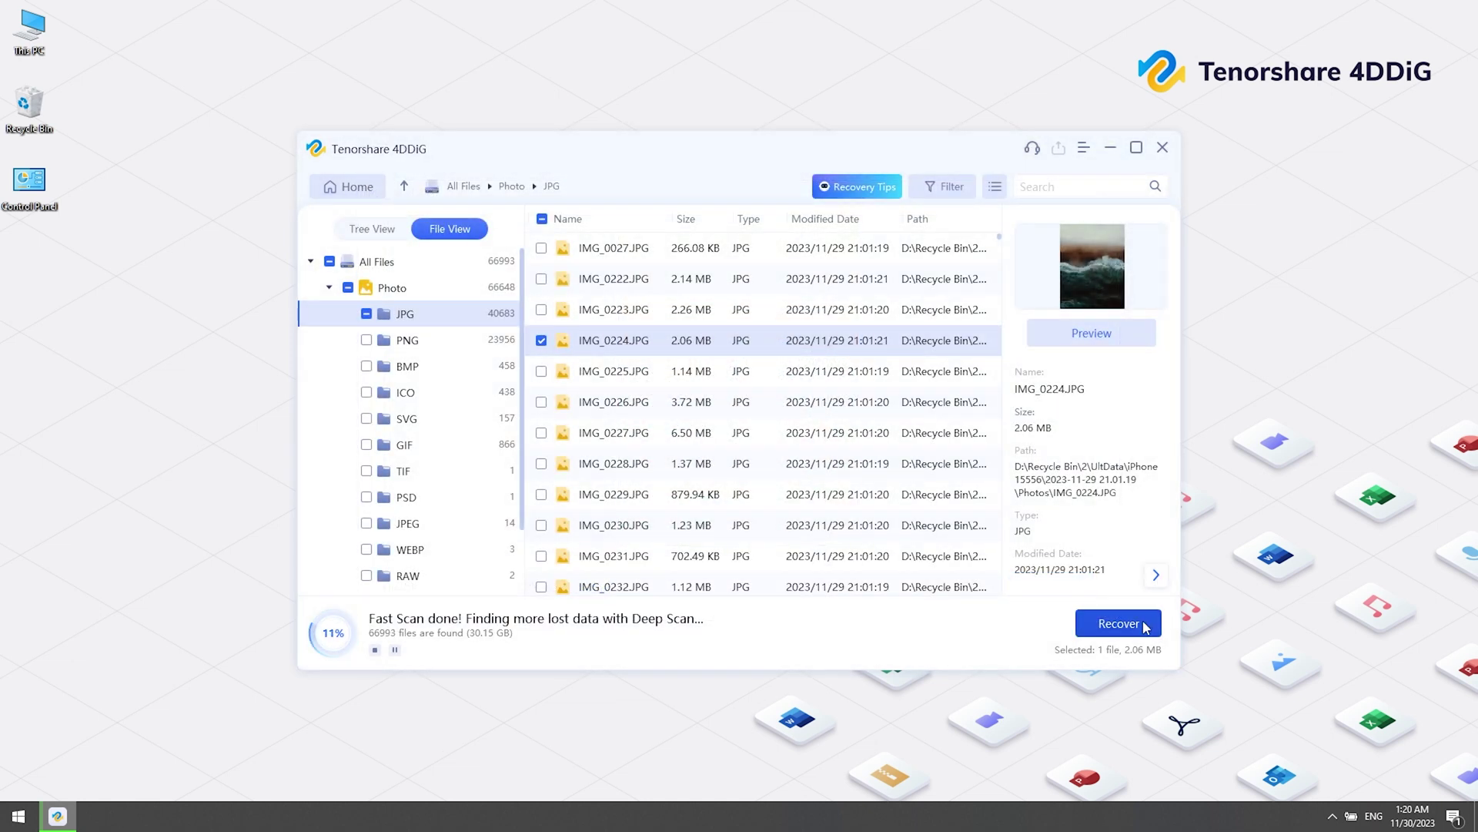
{"action": "left_click", "coordinate": [1118, 625]}
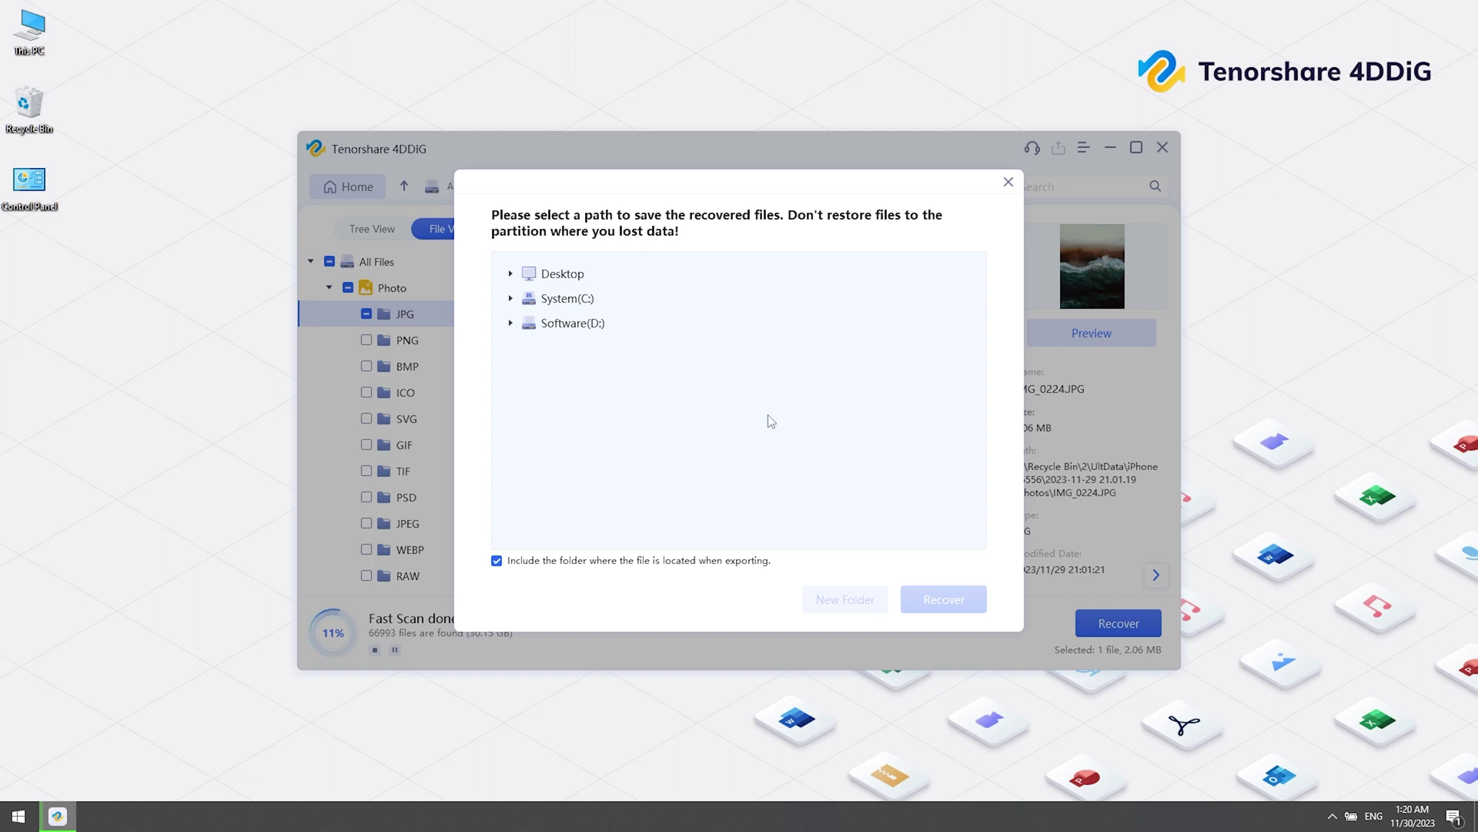
Step: Recover the photo to the Desktop, accepting the partition warning and choosing Recover Only
{"action": "left_click", "coordinate": [568, 285]}
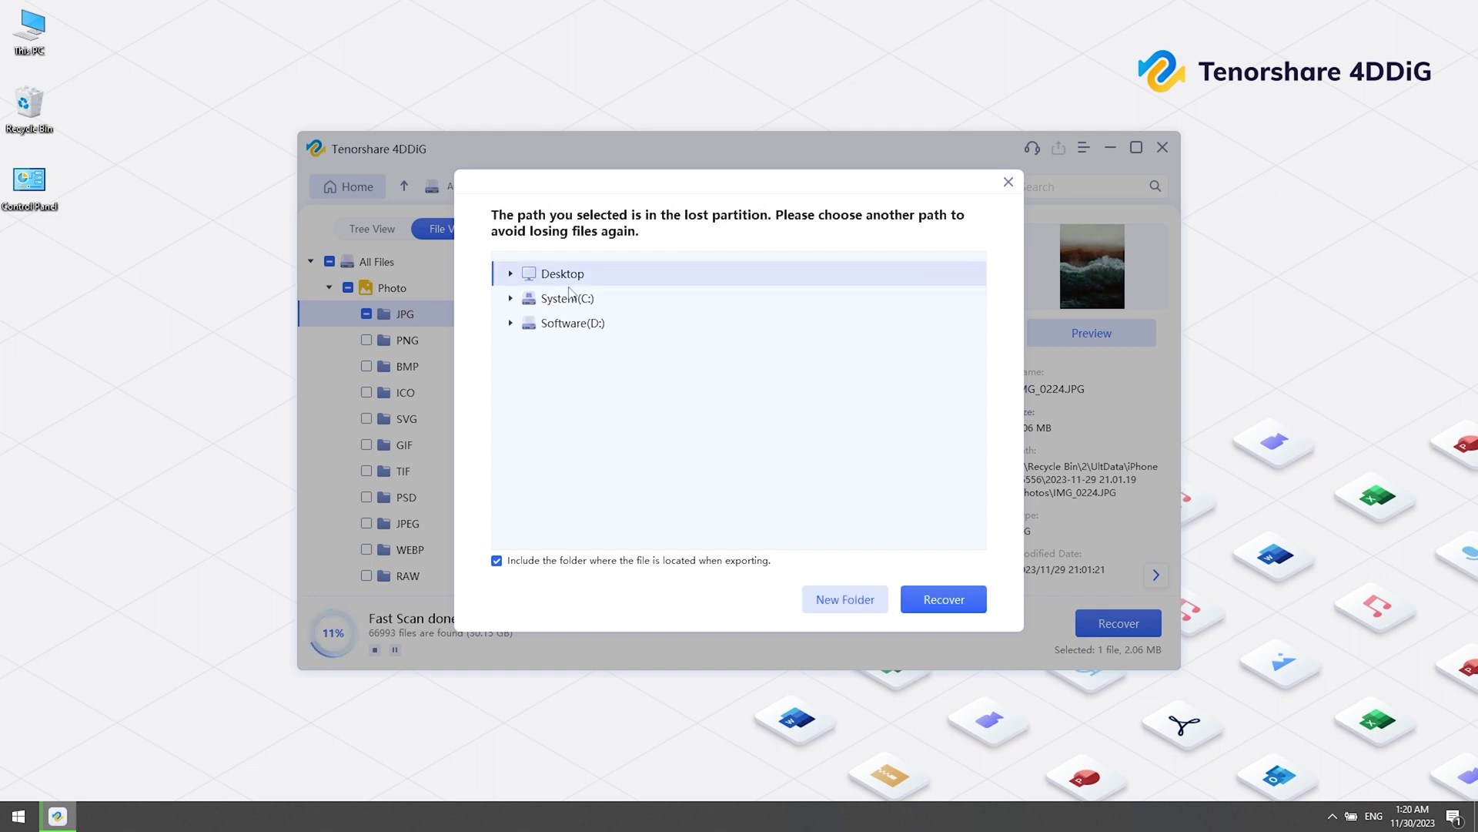
{"action": "left_click", "coordinate": [938, 599]}
{"action": "left_click", "coordinate": [838, 438]}
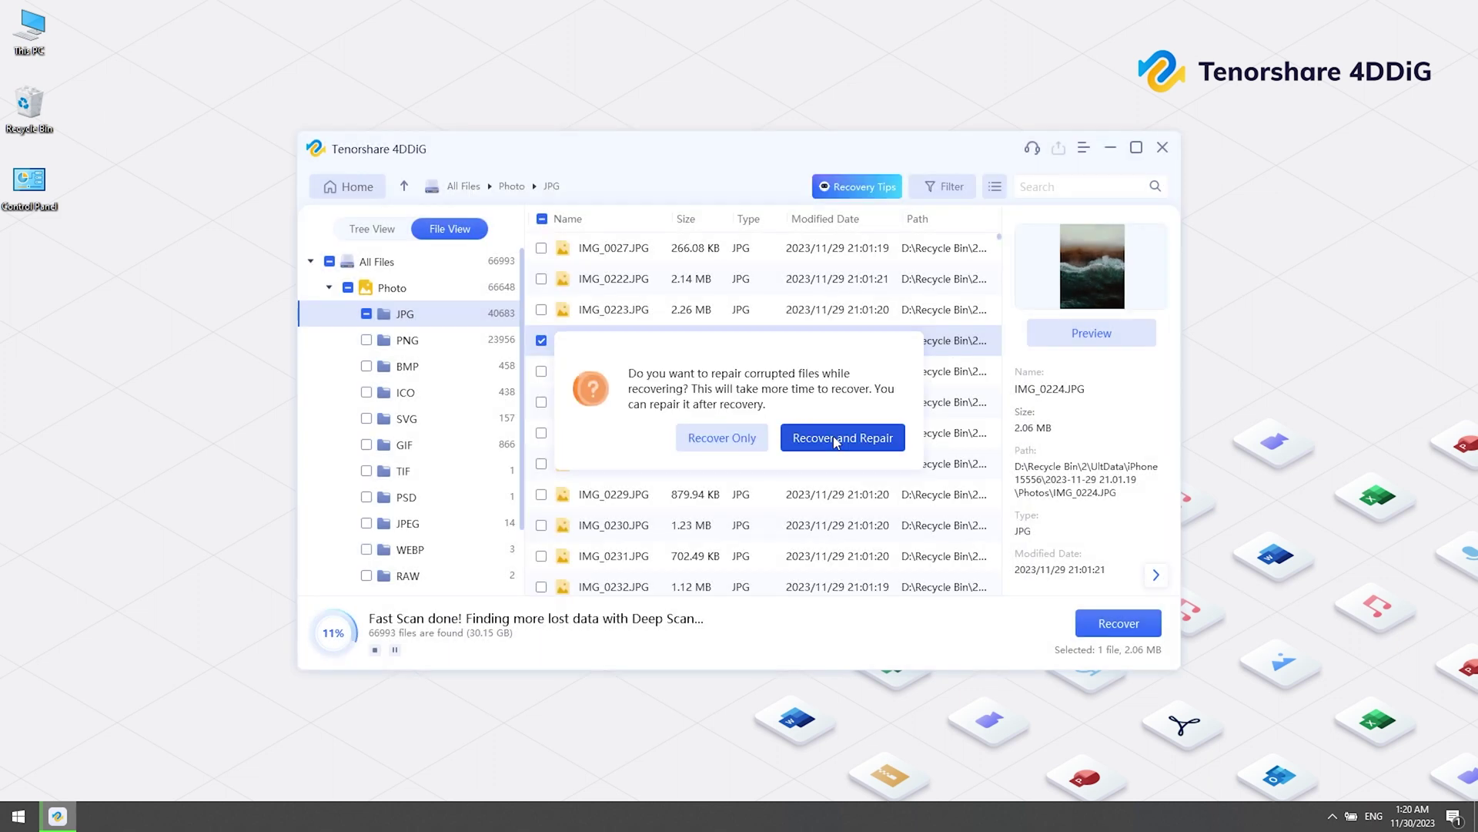
{"action": "left_click", "coordinate": [756, 441]}
Step: View the recovered files folder and open the recovered IMG_0224.JPG
{"action": "left_click", "coordinate": [758, 470]}
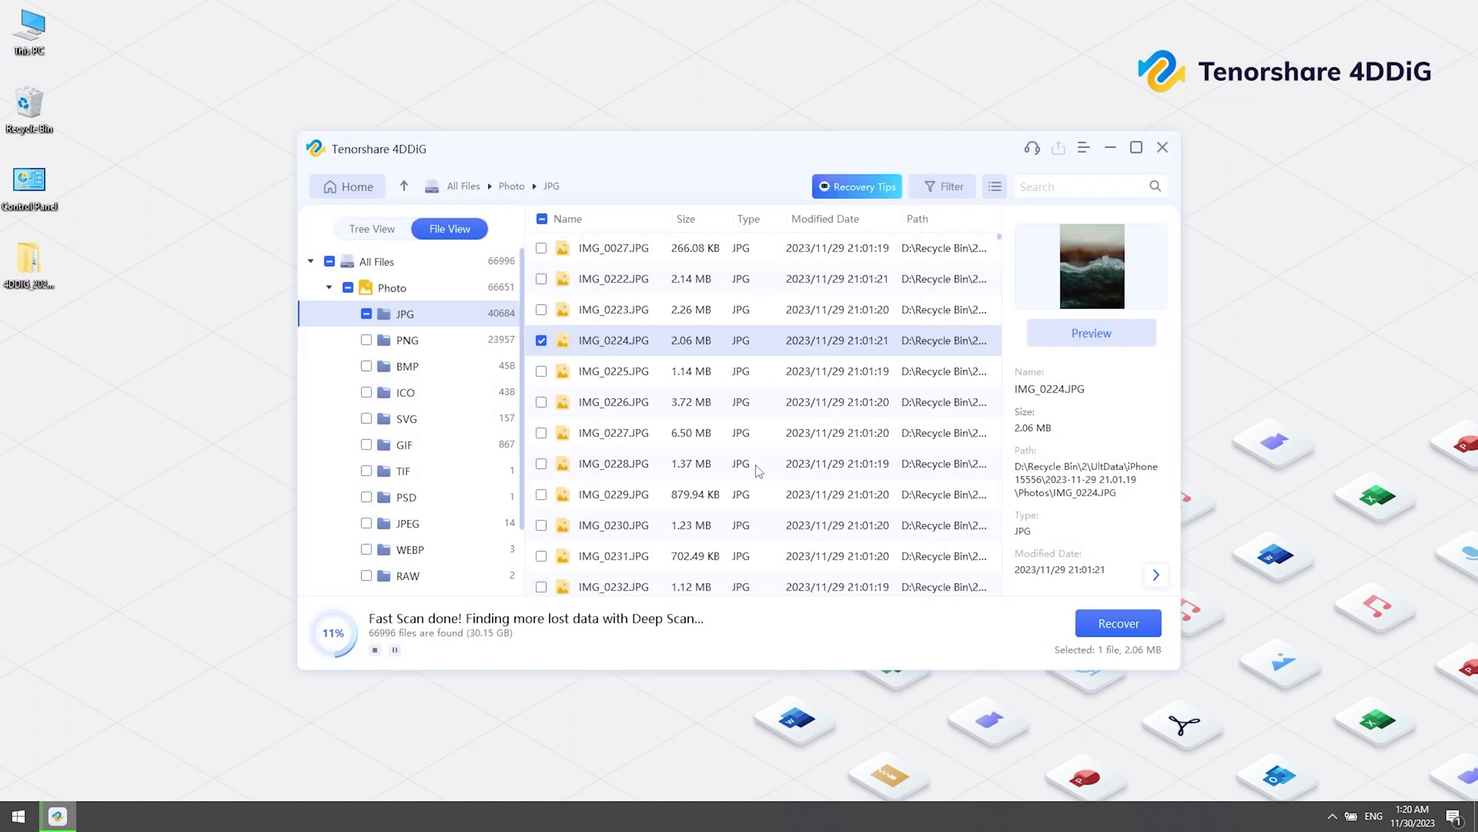
{"action": "double_click", "coordinate": [486, 157]}
{"action": "double_click", "coordinate": [486, 165]}
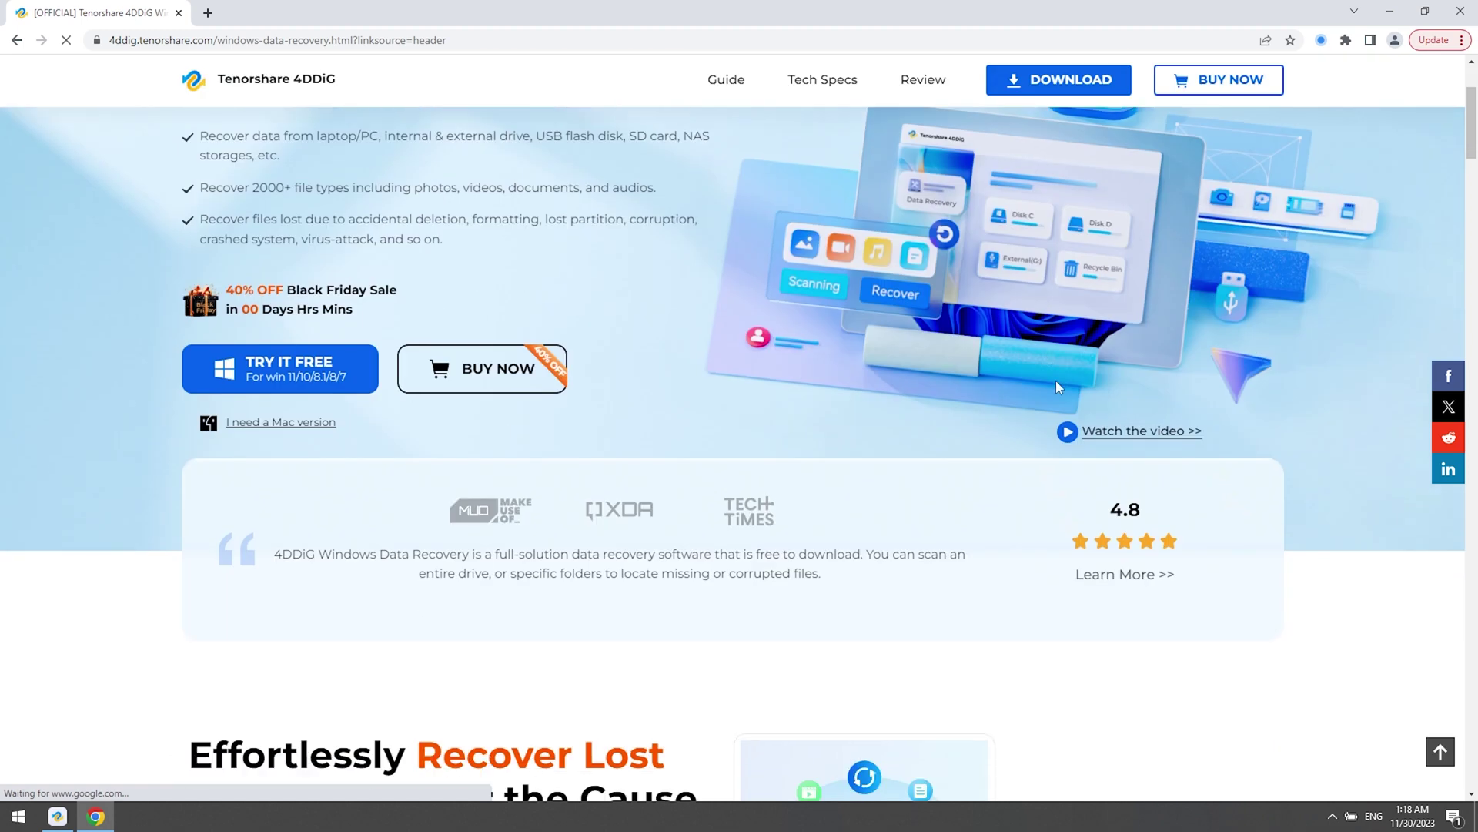
{"action": "scroll", "coordinate": [1056, 389], "scroll_direction": "down", "scroll_amount": 2}
{"action": "scroll", "coordinate": [1057, 388], "scroll_direction": "down", "scroll_amount": 1}
{"action": "scroll", "coordinate": [1057, 389], "scroll_direction": "down", "scroll_amount": 2}
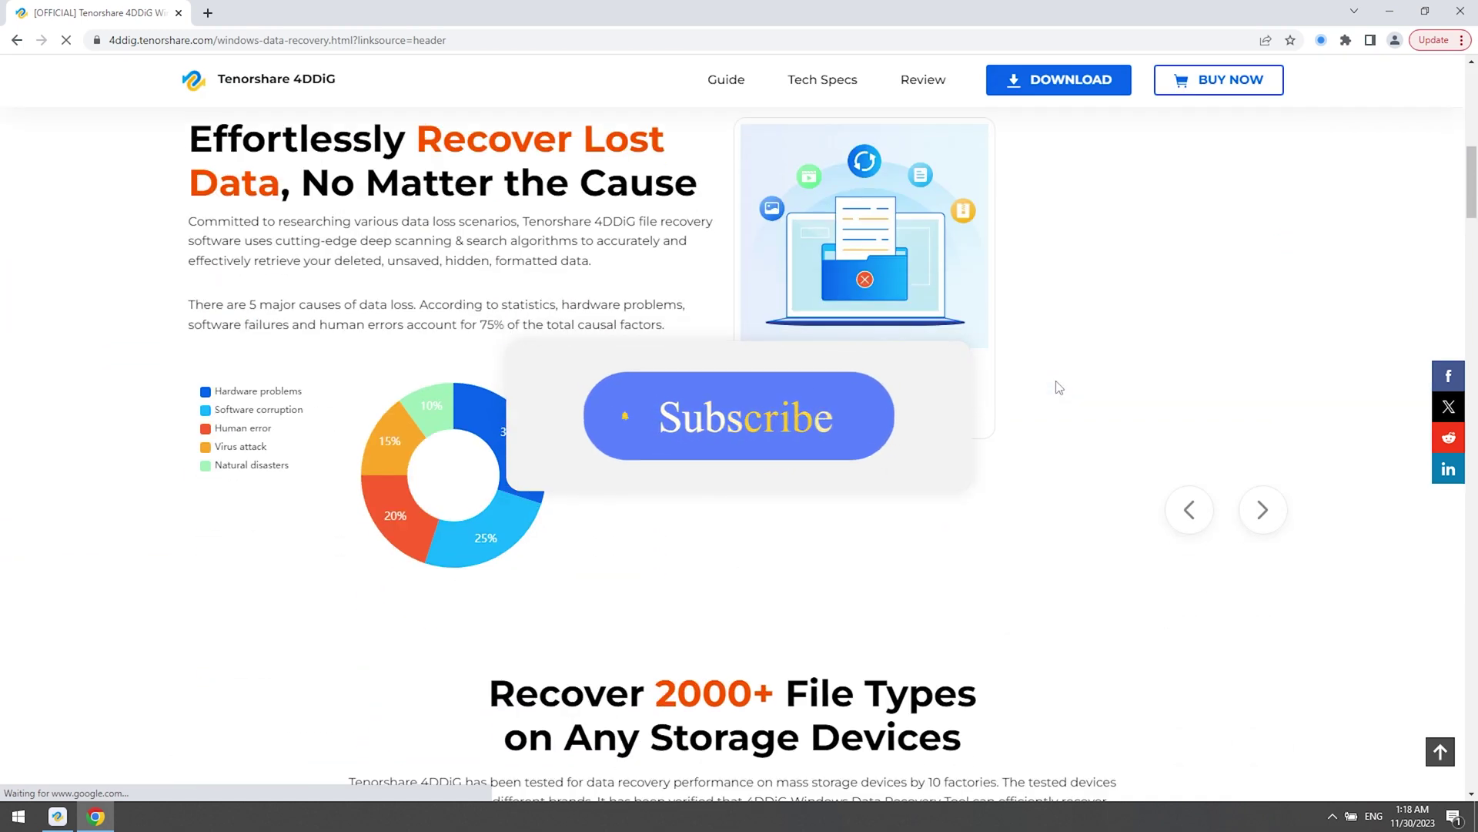
{"action": "scroll", "coordinate": [1057, 388], "scroll_direction": "down", "scroll_amount": 2}
{"action": "scroll", "coordinate": [1057, 388], "scroll_direction": "down", "scroll_amount": 2}
{"action": "scroll", "coordinate": [1056, 388], "scroll_direction": "down", "scroll_amount": 2}
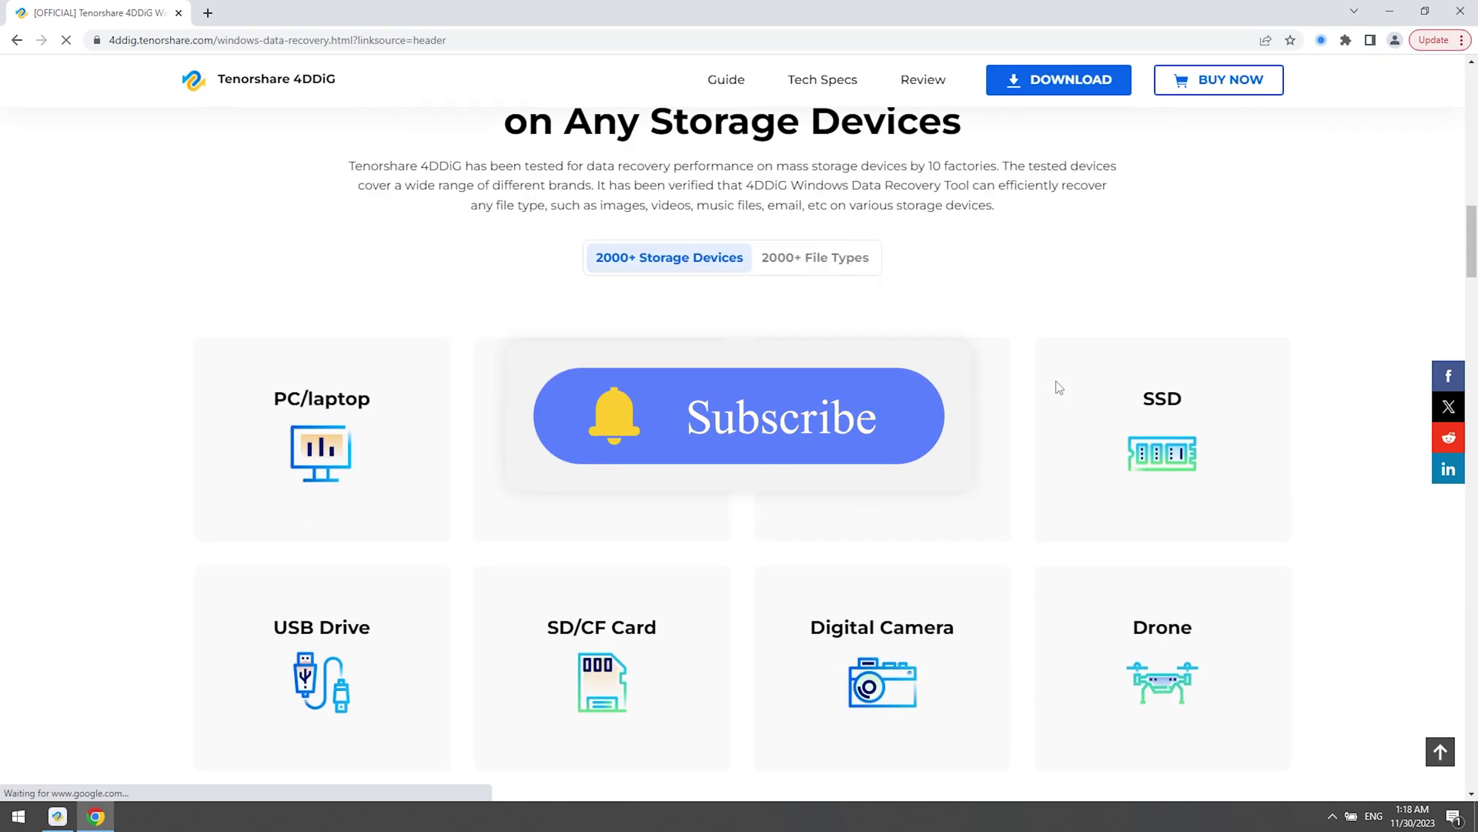